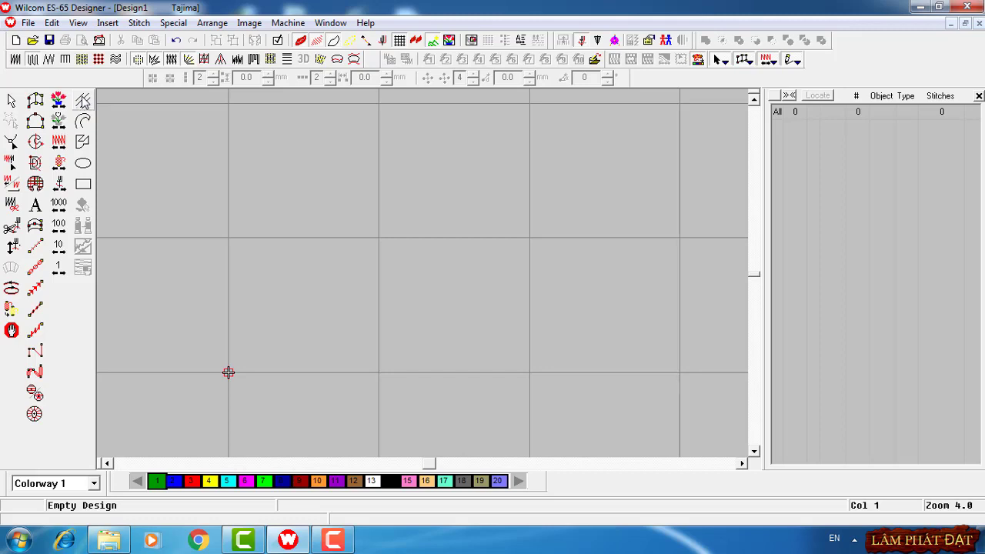
Step: Draw a straight horizontal line about 23.5 mm long above the design origin, starting on the vertical grid line through the origin
left_click(83, 101)
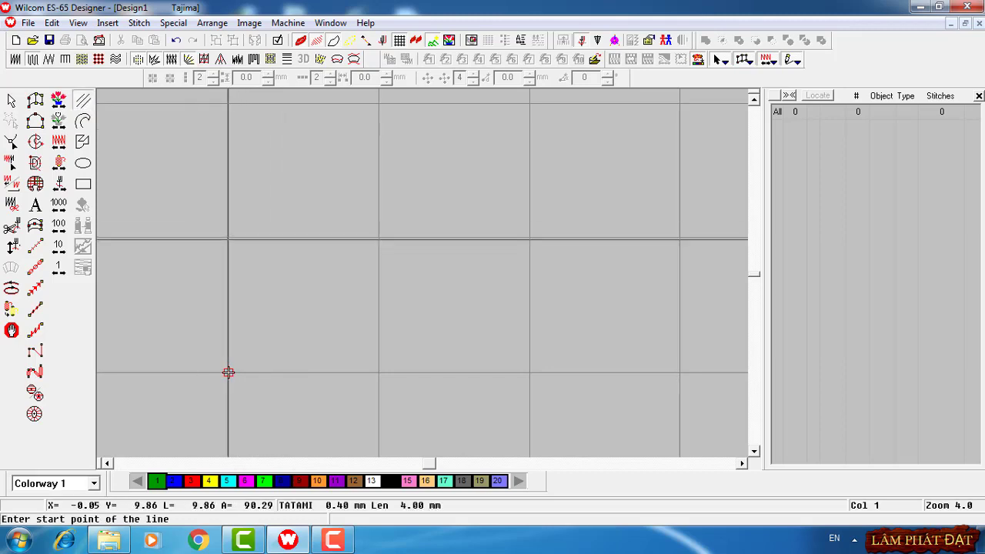
left_click(228, 168)
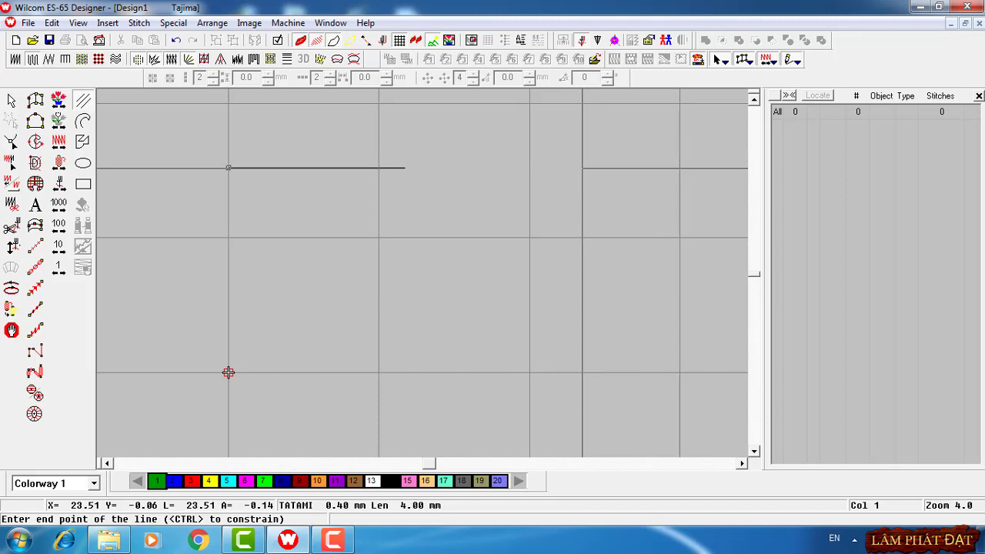
left_click(405, 168)
key("Return")
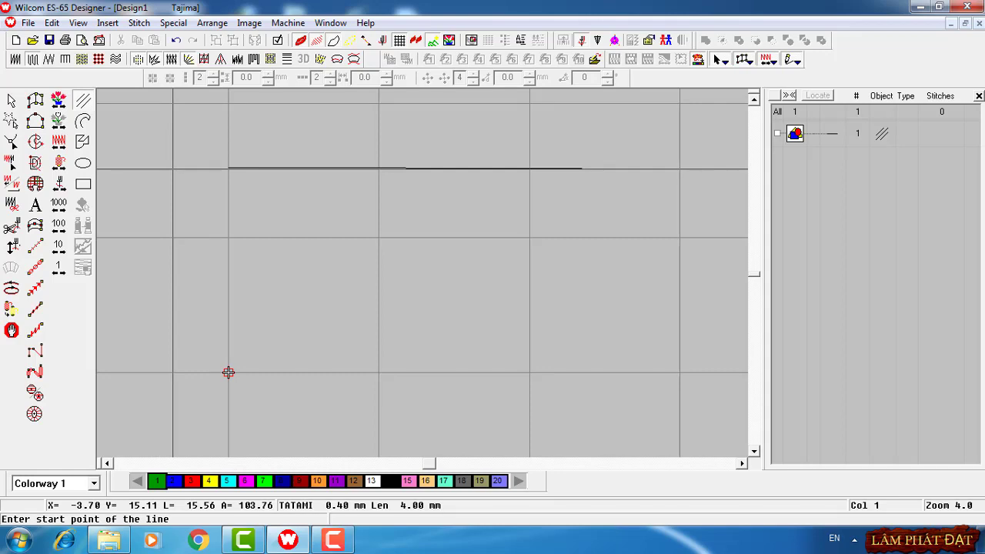
Step: Draw a nearly closed, rounded open curve through five points beneath the line, ending just beside the design origin
left_click(84, 122)
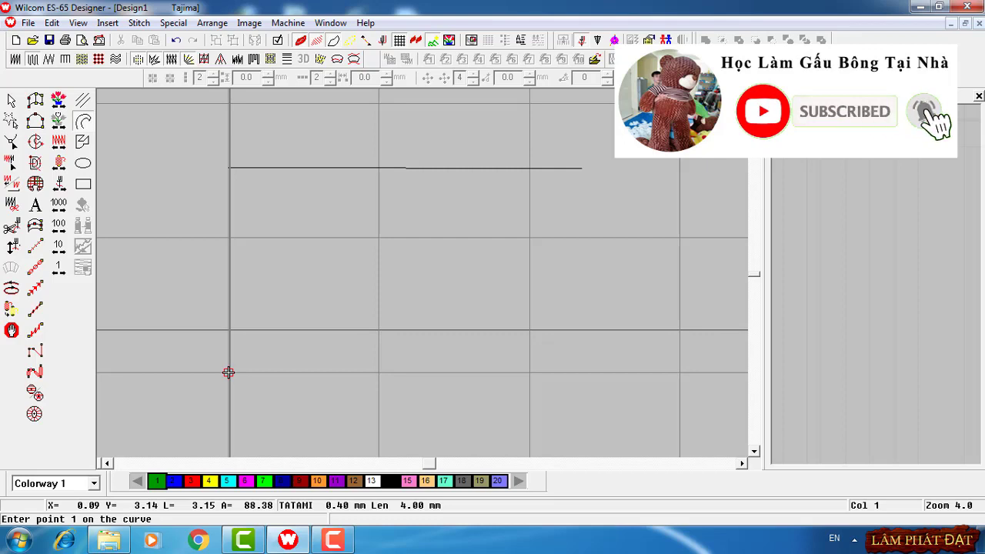
left_click(229, 371)
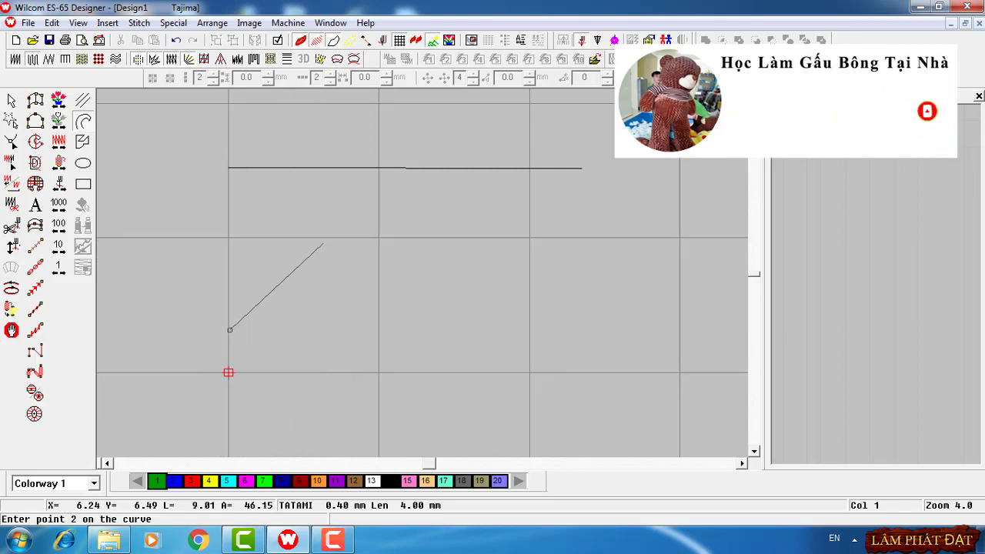
left_click(352, 228)
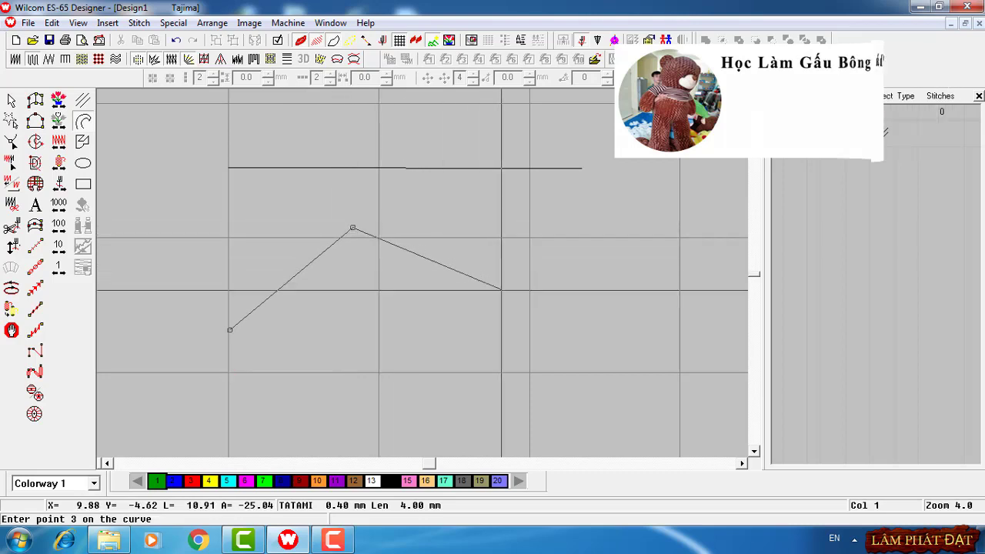
left_click(488, 330)
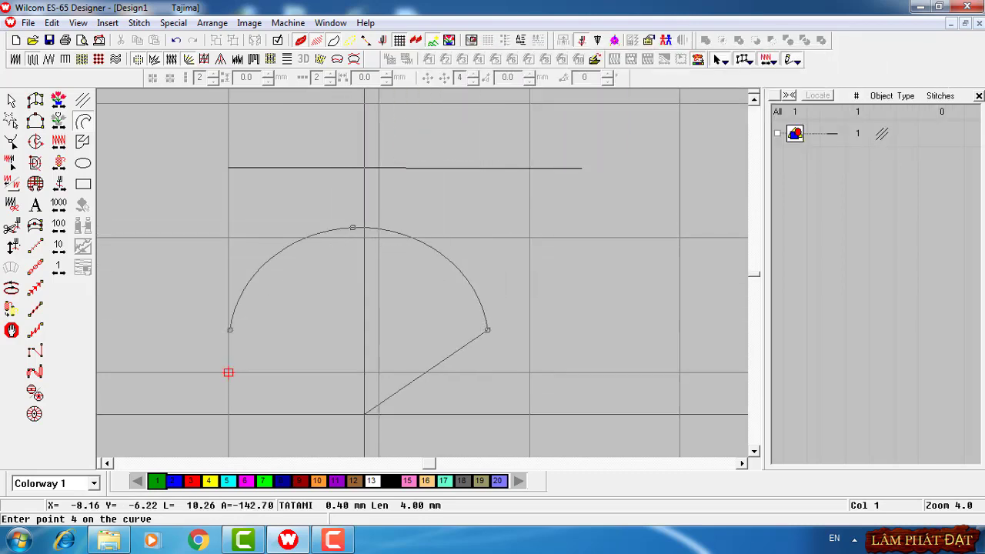
left_click(366, 425)
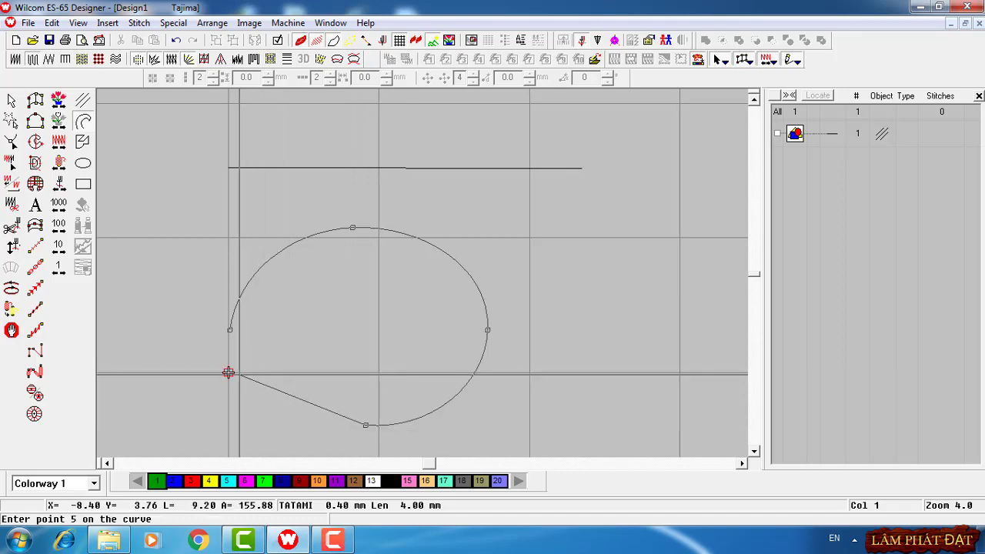
left_click(229, 373)
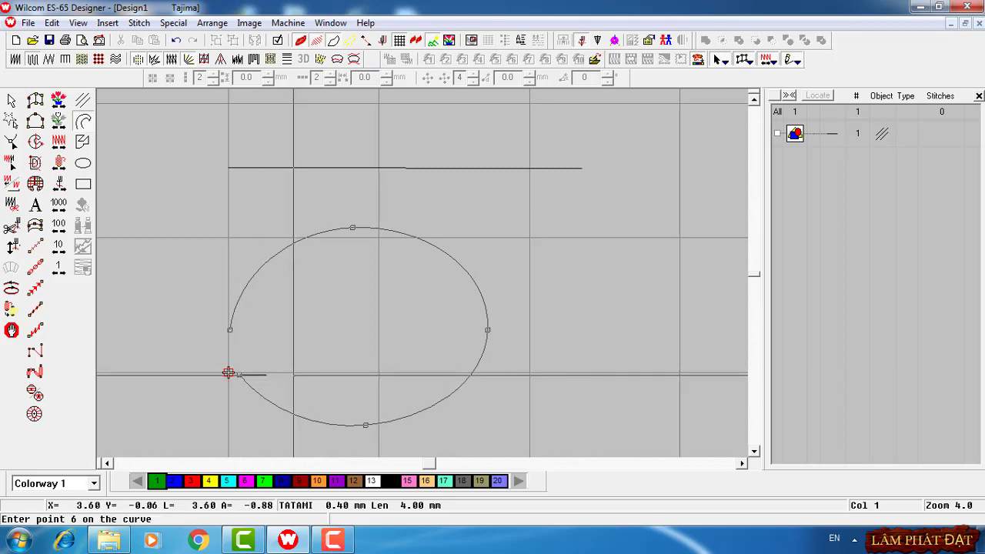
key("Return")
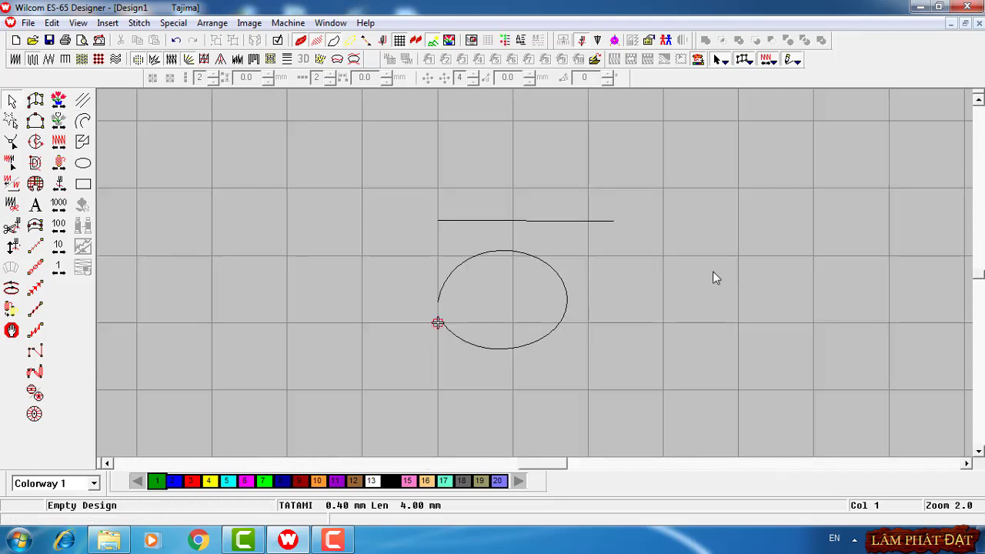
Step: Draw a circle with a radius of about 12 mm directly below the rounded curve
scroll(713, 271, "down", 3)
scroll(713, 271, "up", 2)
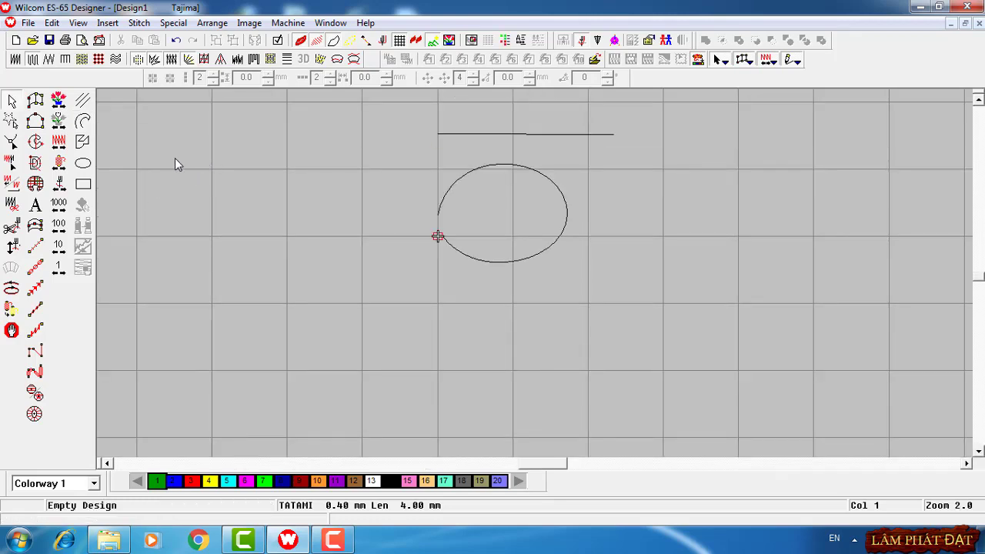
left_click(84, 164)
left_click(84, 164)
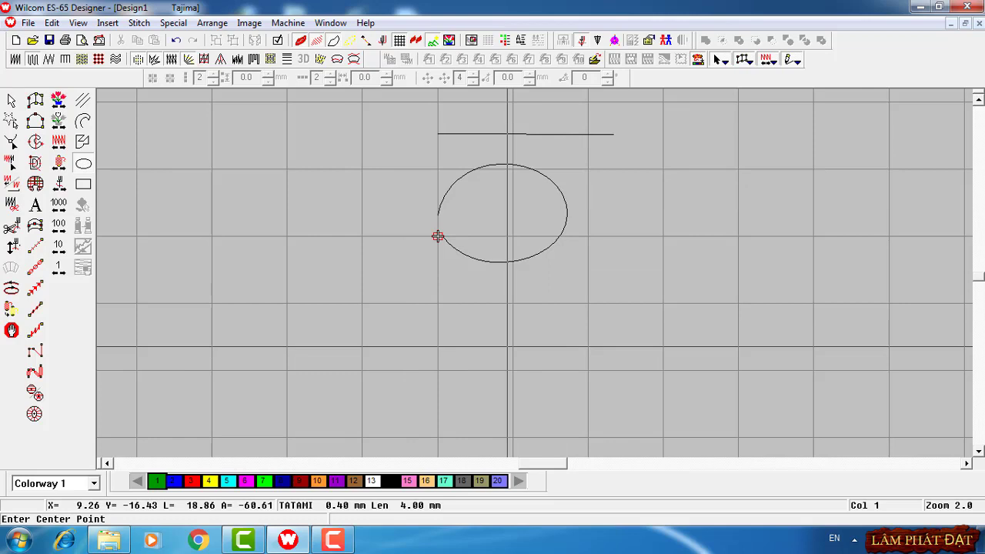
left_click(508, 347)
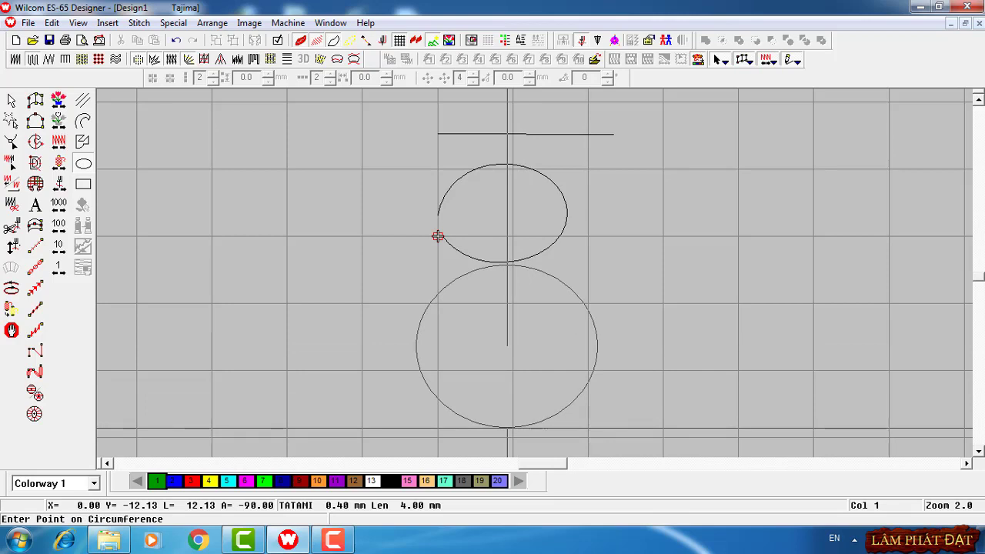
left_click(437, 236)
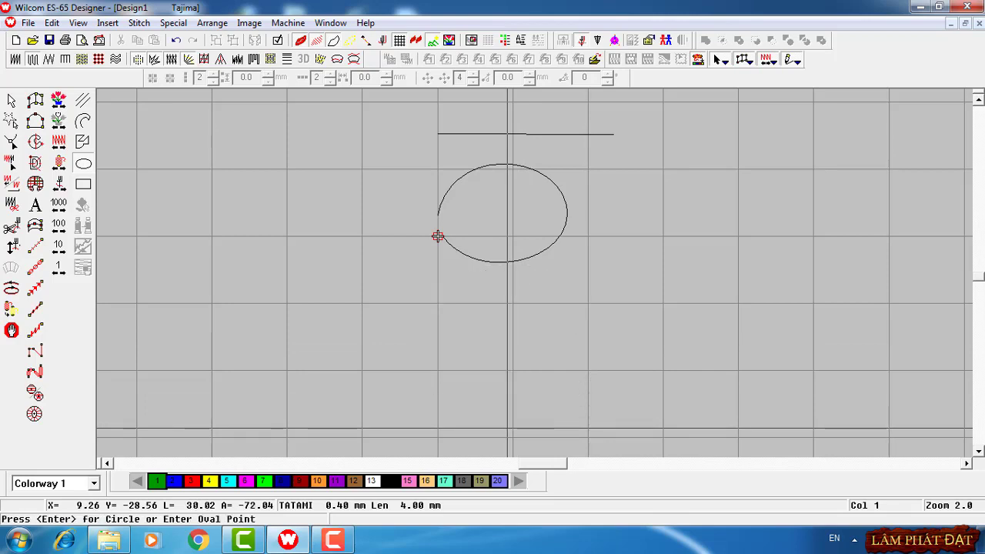
key("Return")
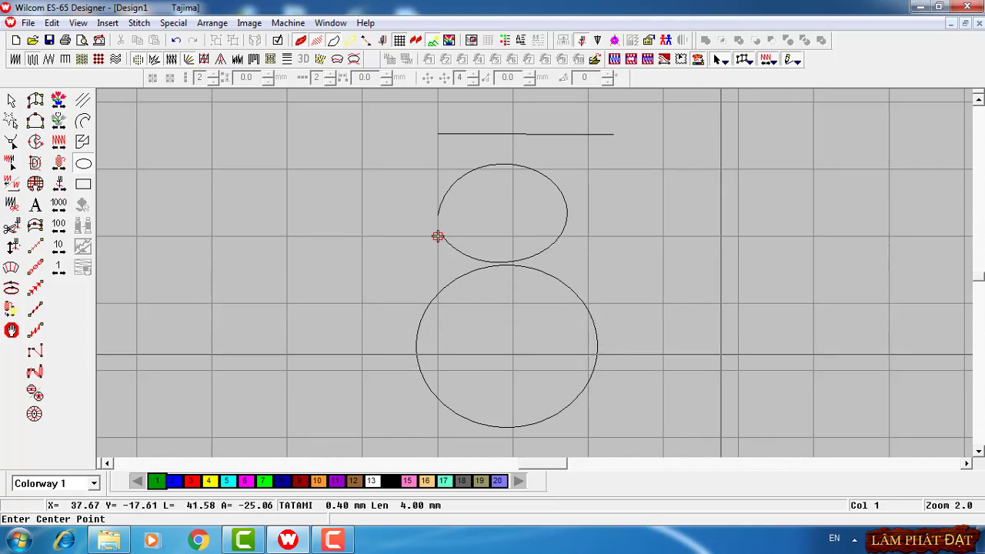
Step: Draw an oval beside the circle, wider than it is tall, with a vertical radius of about 12 mm
left_click(714, 360)
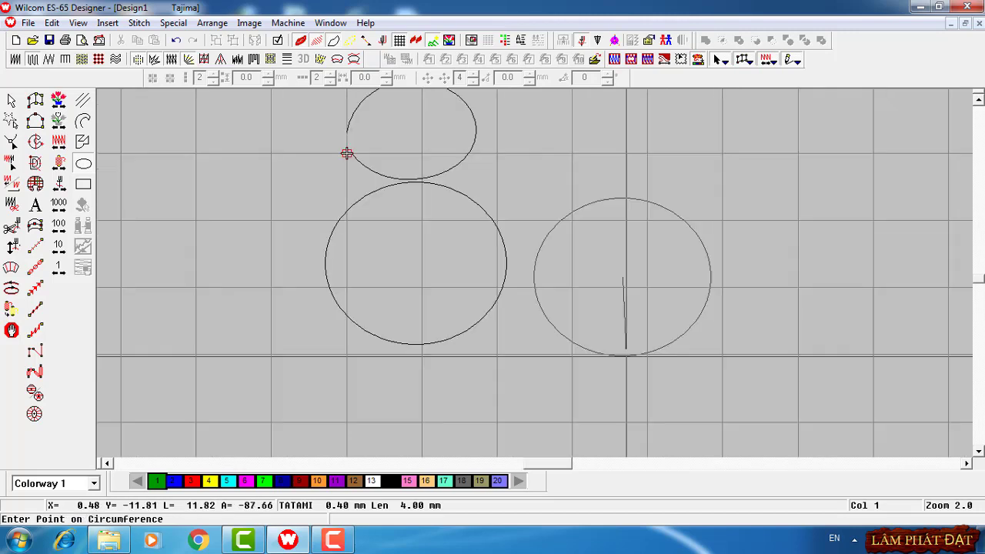
left_click(347, 153)
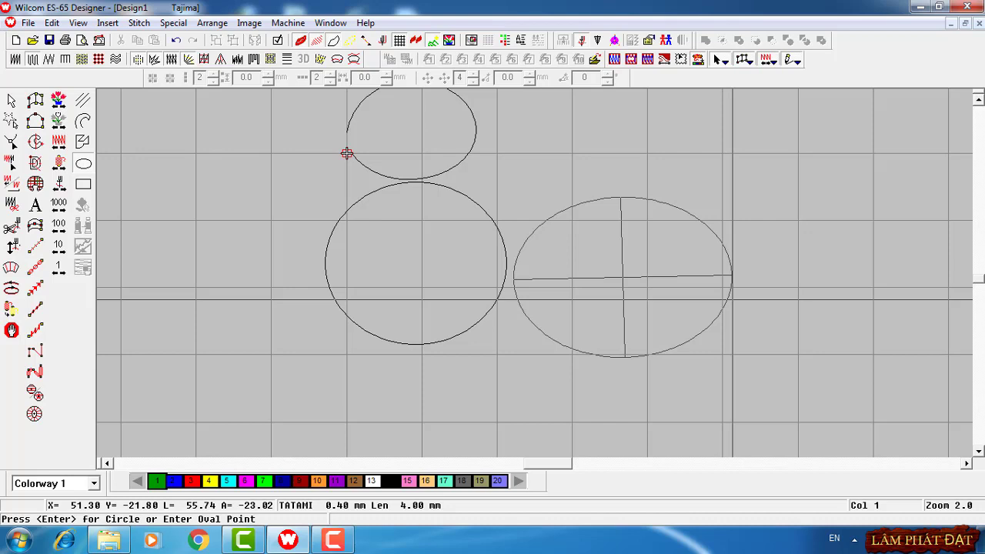
left_click(347, 153)
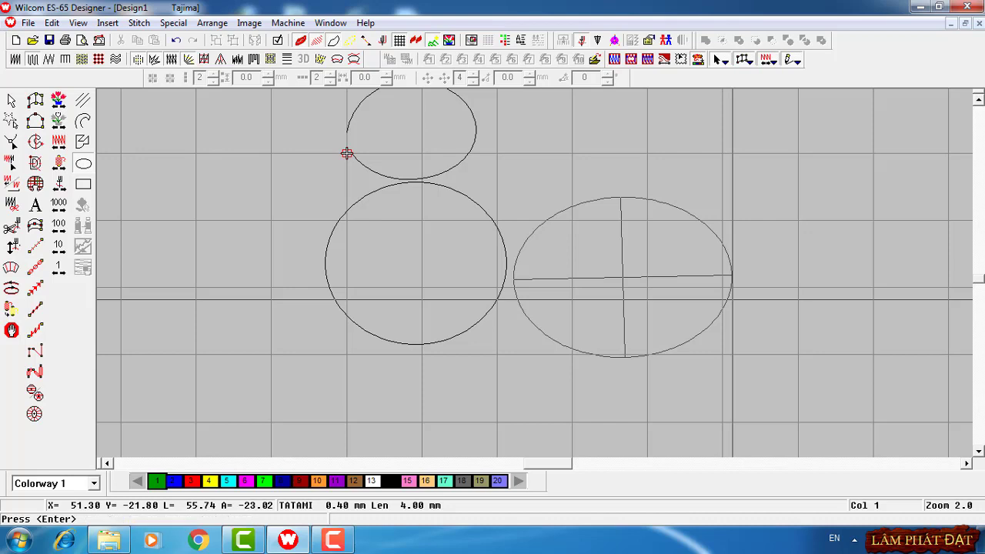
scroll(347, 153, "down", 2)
scroll(347, 154, "right", 2)
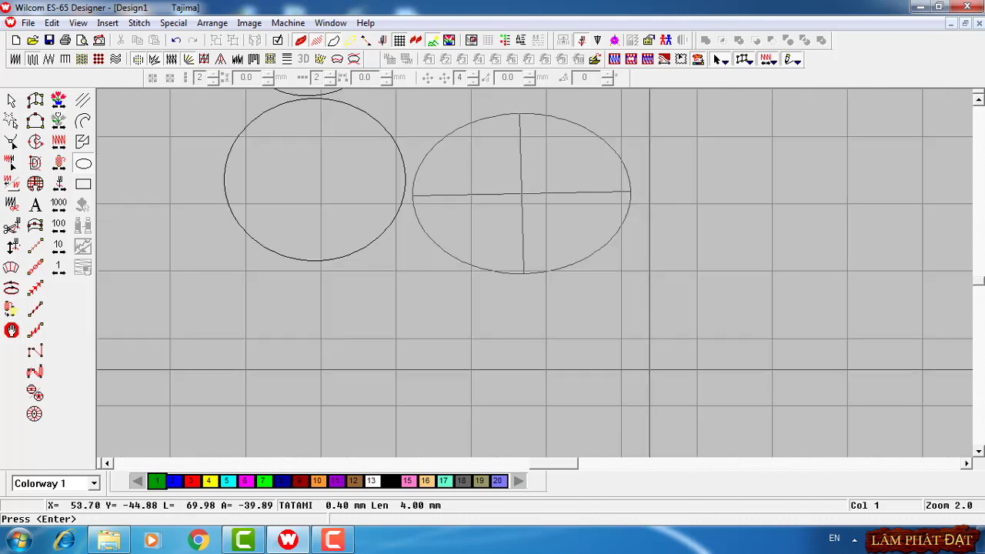
scroll(245, 157, "up", 2)
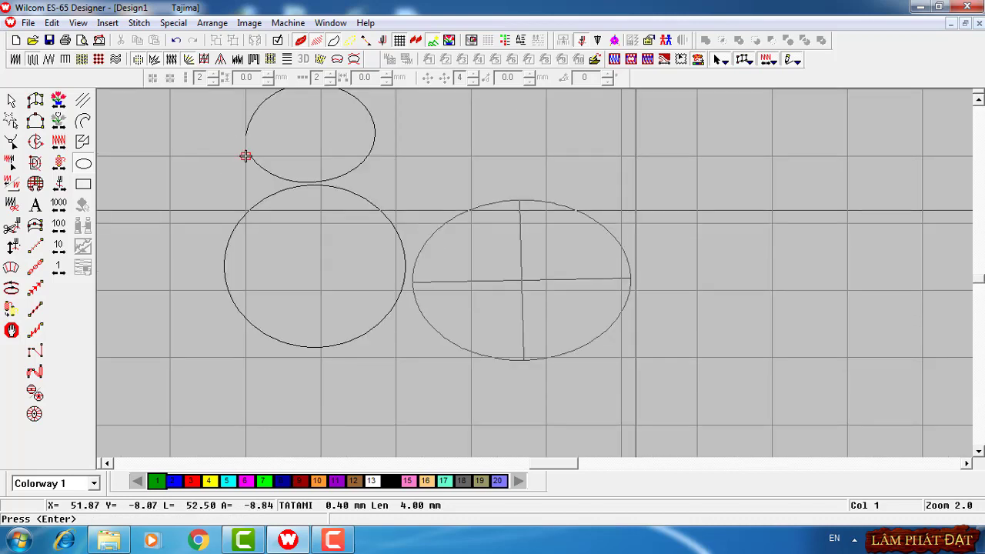
key("Return")
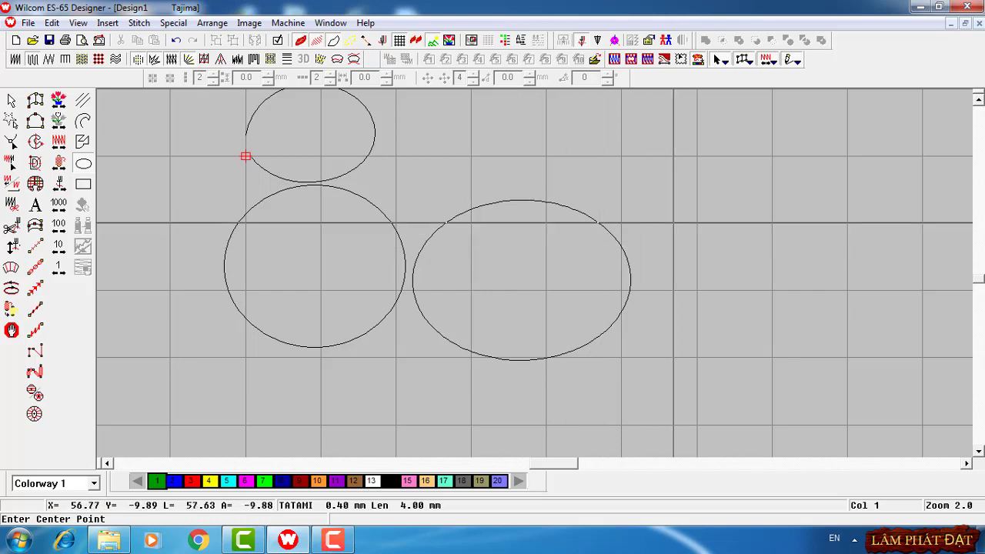
Step: Draw a rectangle about 31 mm wide and 16 mm high above and to the right of the oval
scroll(246, 156, "up", 3)
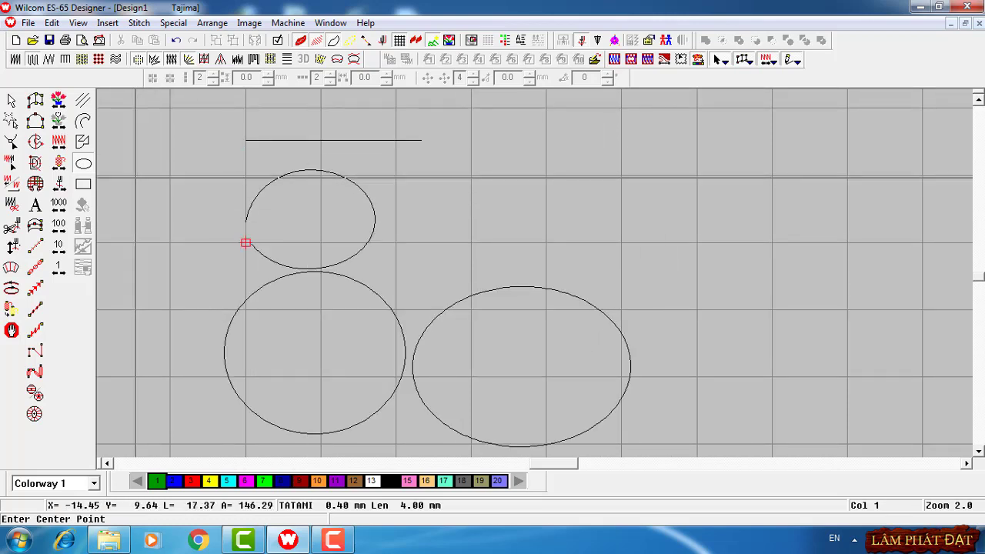
left_click(84, 185)
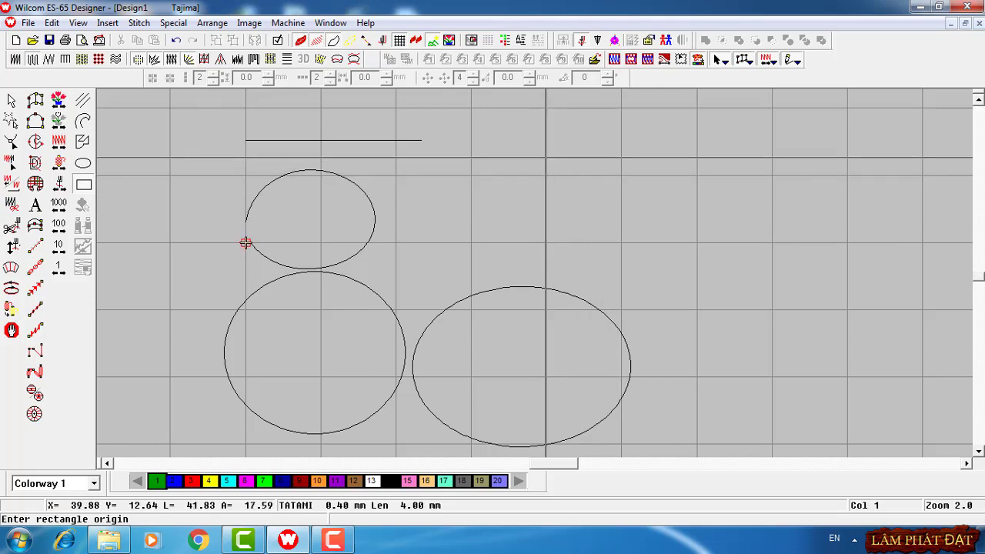
left_click(246, 244)
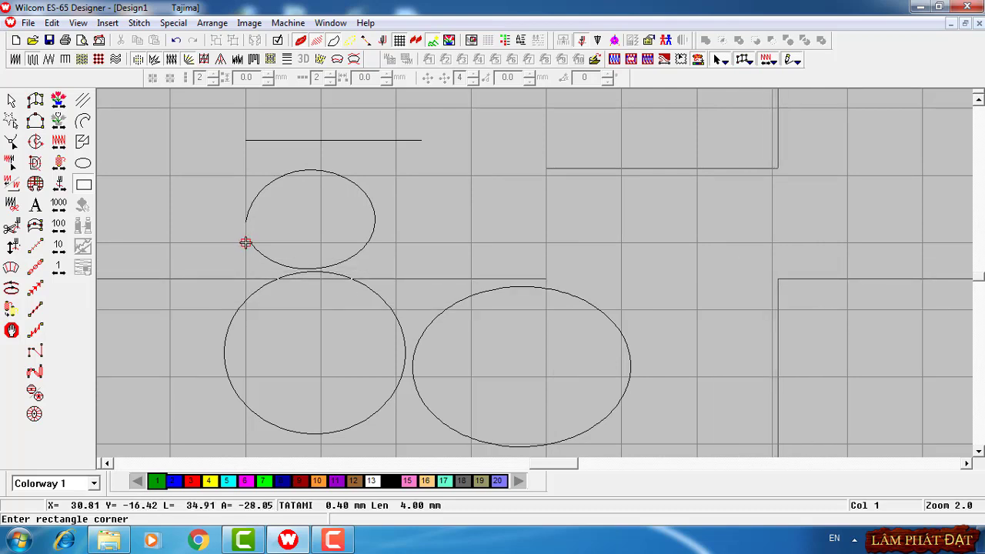
left_click(546, 168)
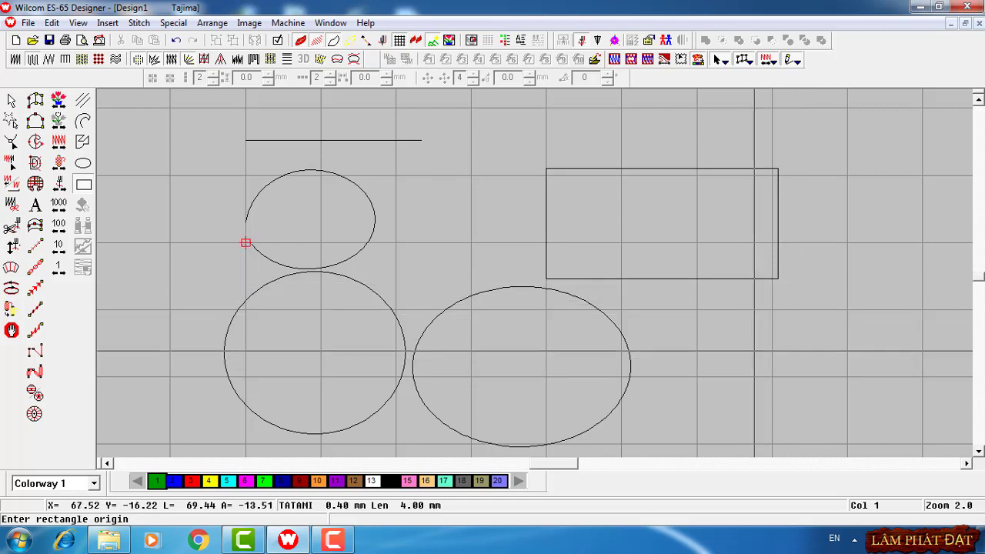
Step: Draw a square of about 20 × 20 mm beneath the rectangle, to the right of the oval
scroll(805, 223, "down", 2)
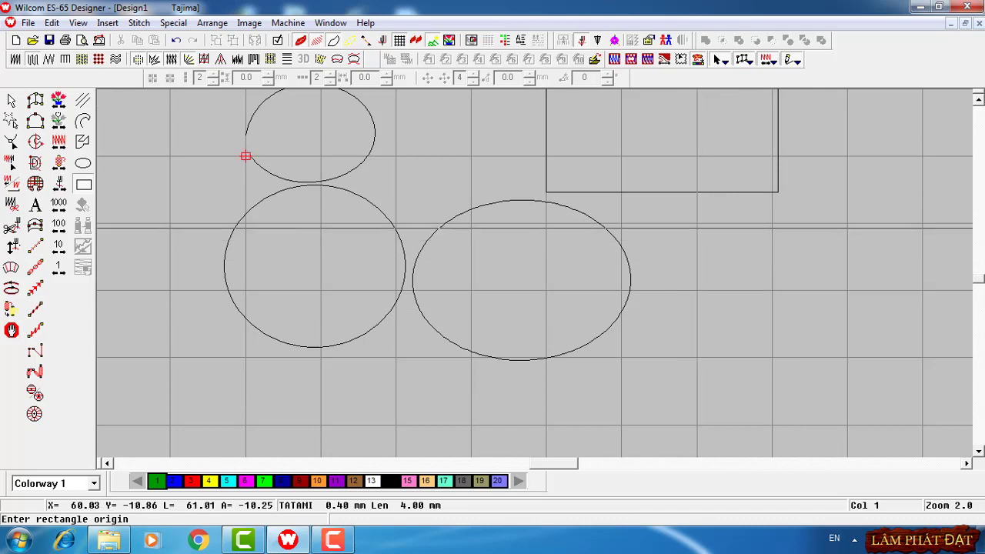
left_click(698, 225)
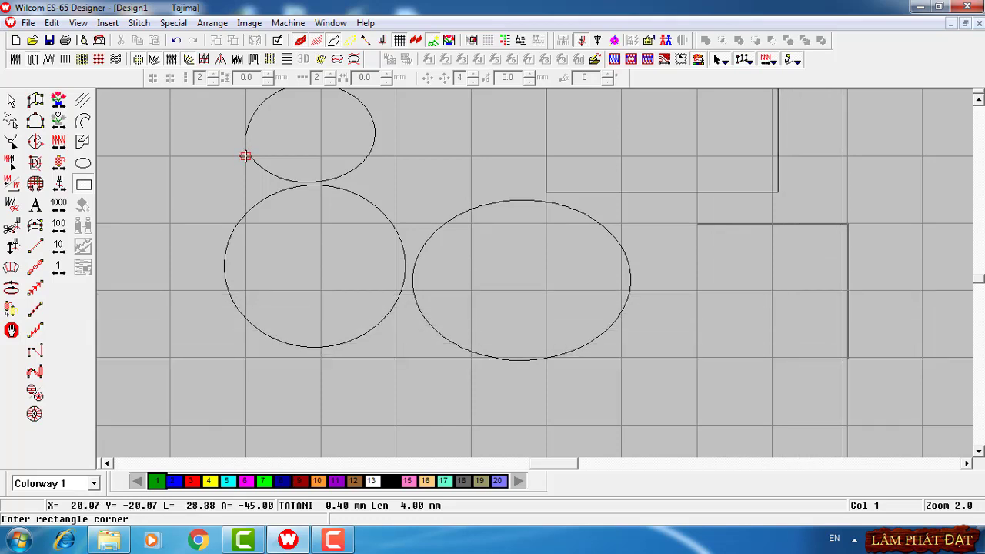
key("Return")
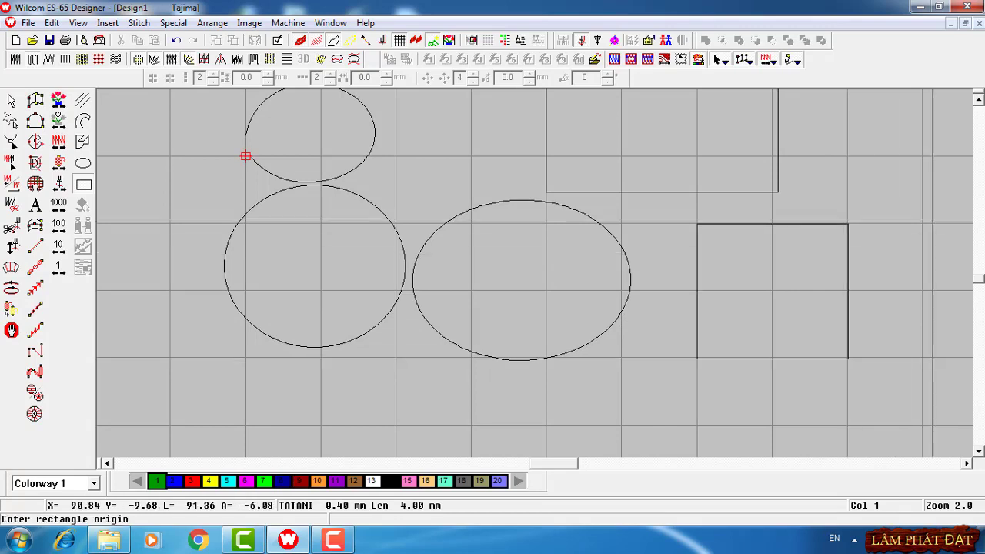
scroll(245, 156, "up", 2)
scroll(245, 244, "down", 2)
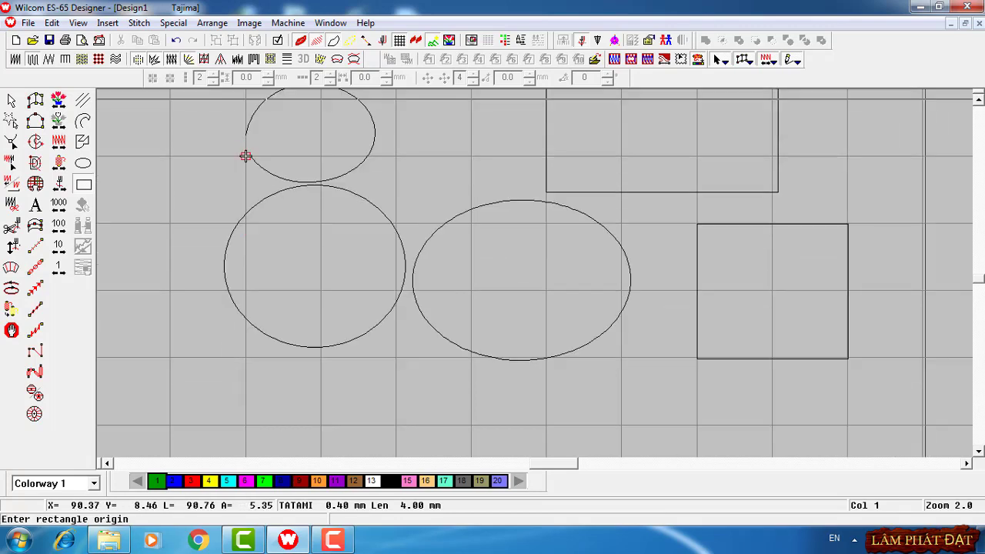
scroll(245, 156, "up", 2)
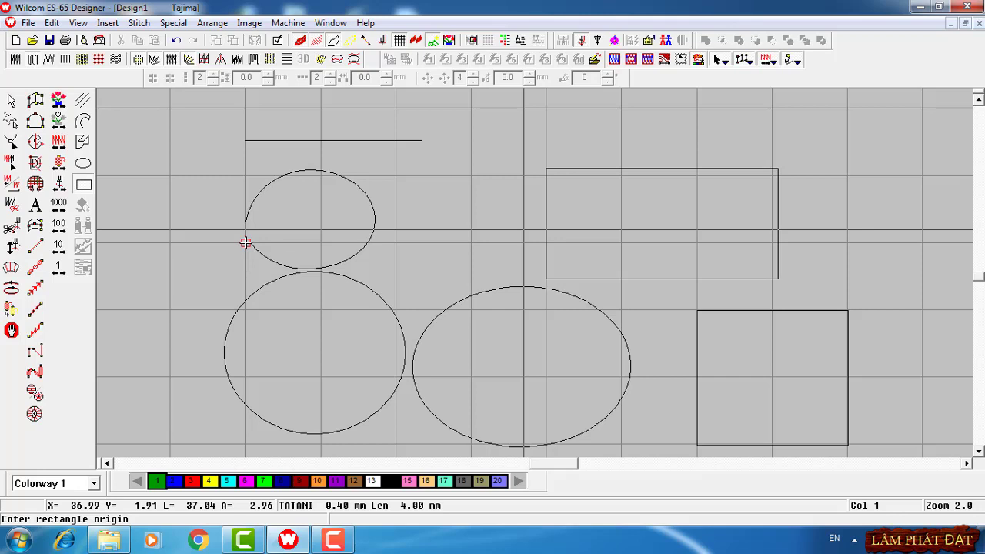
scroll(245, 243, "up", 1)
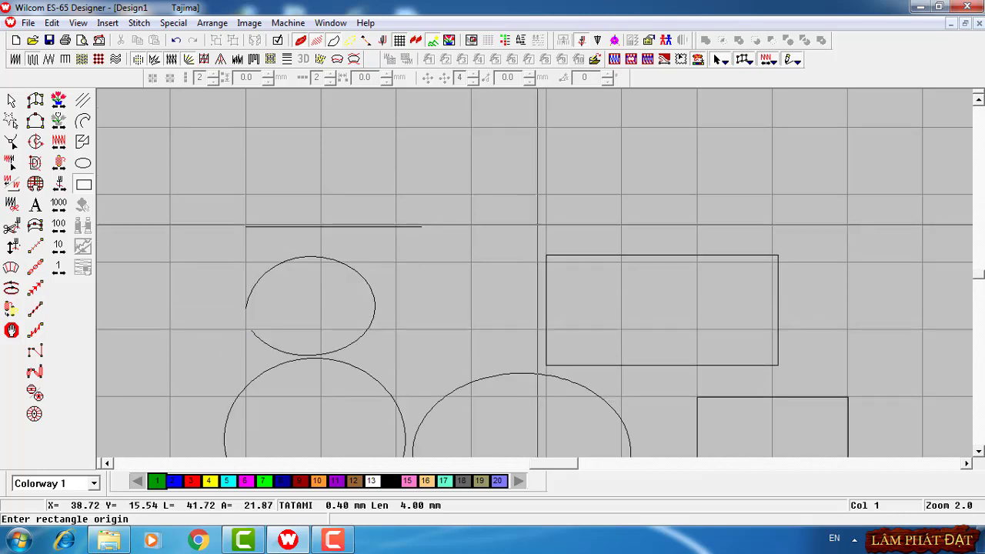
scroll(245, 329, "down", 1)
scroll(246, 244, "up", 1)
scroll(246, 330, "down", 1)
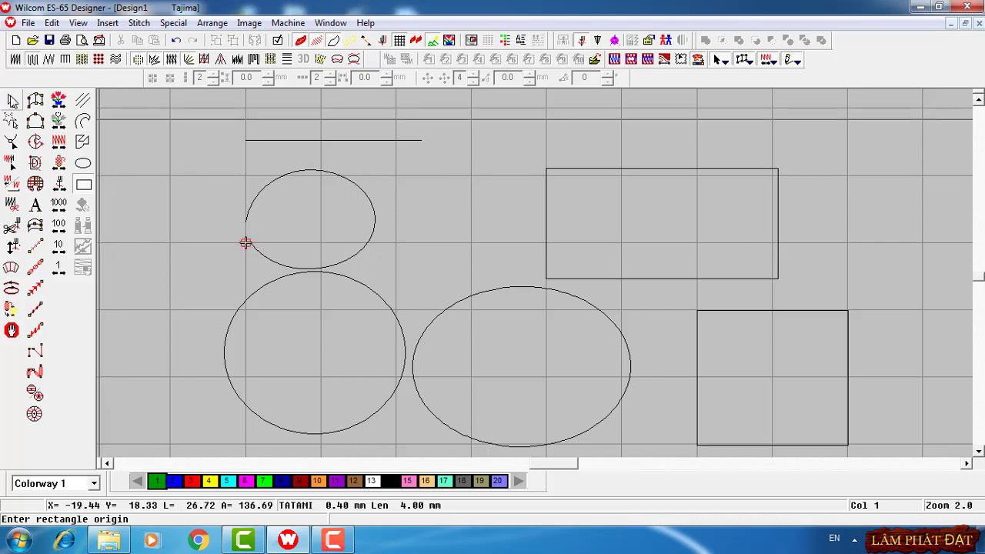
Step: Select the straight line above the rounded curve and show the list of objects in the design
left_click(13, 101)
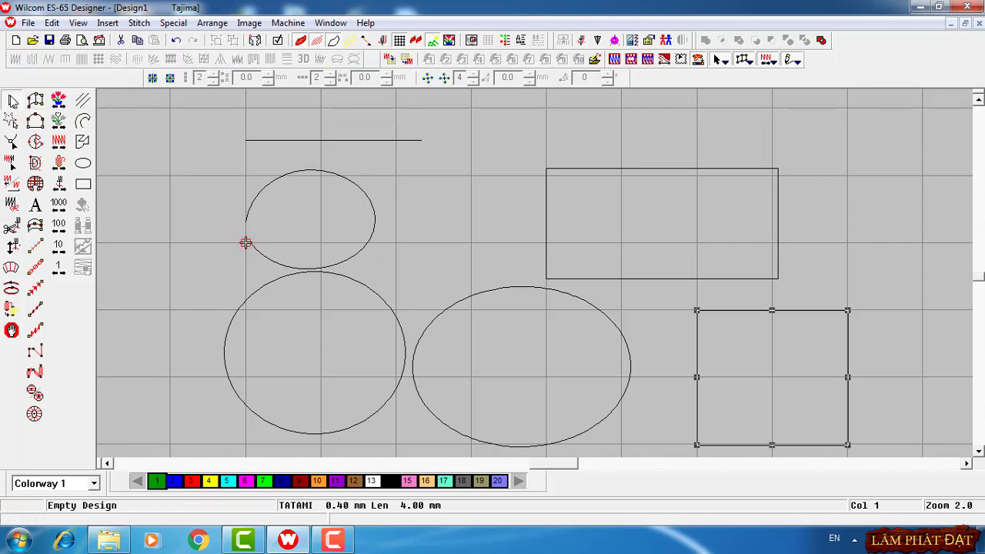
left_click(353, 141)
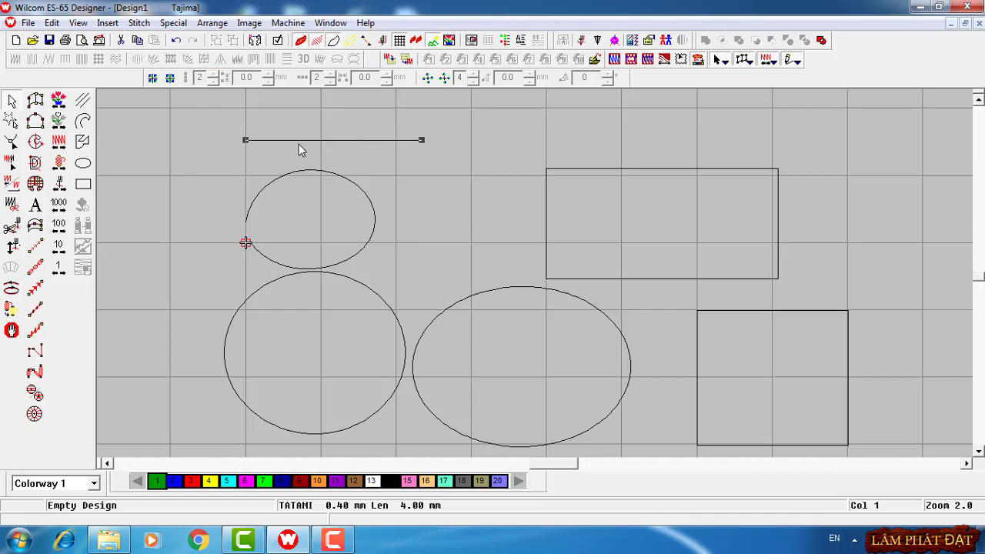
left_click(505, 41)
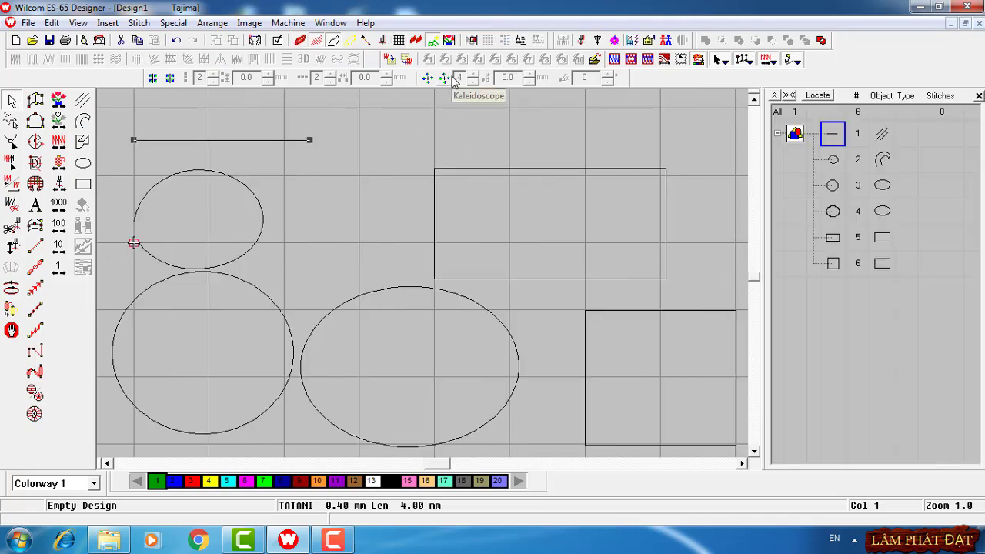
Step: Convert the straight line into a run stitch object with its exit point at the line's right end
right_click(271, 143)
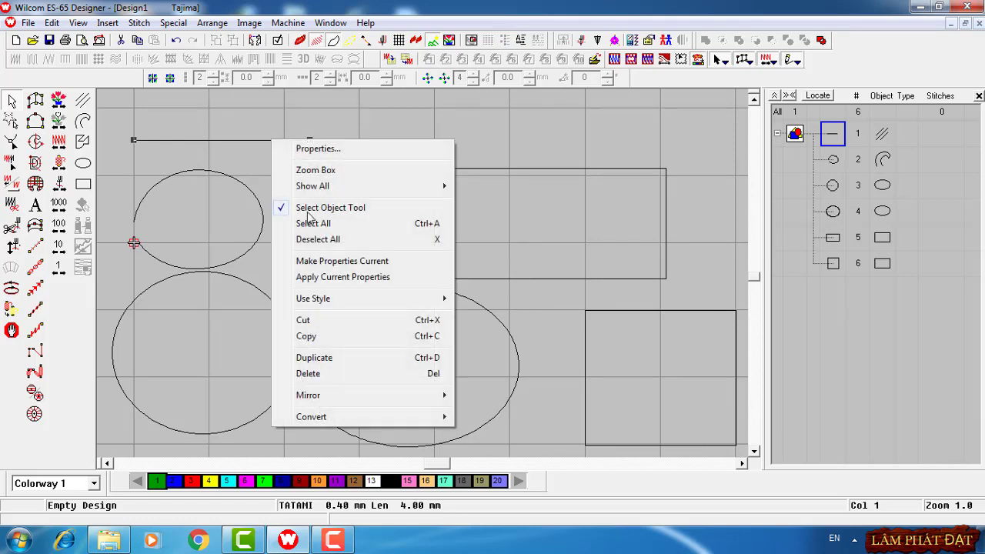
mouse_move(367, 418)
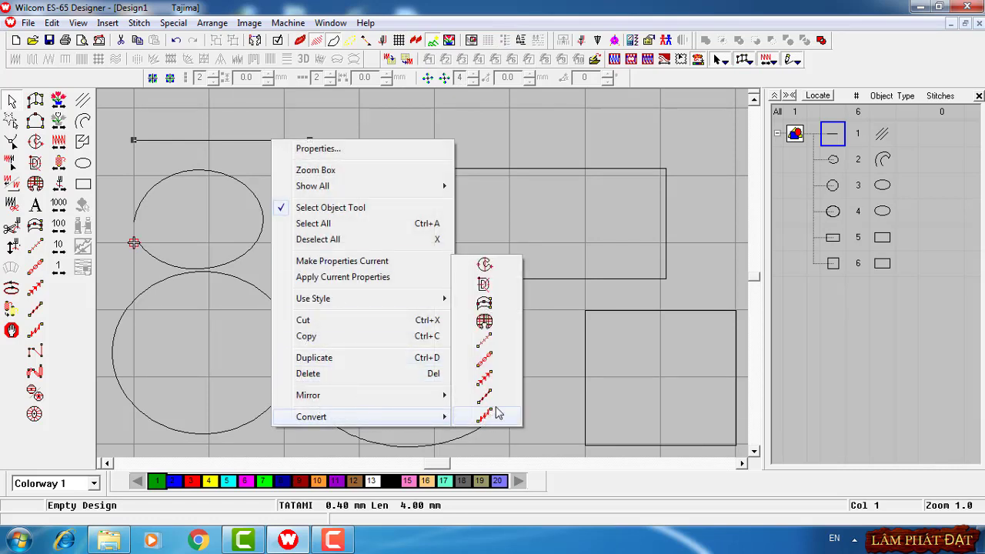
left_click(485, 347)
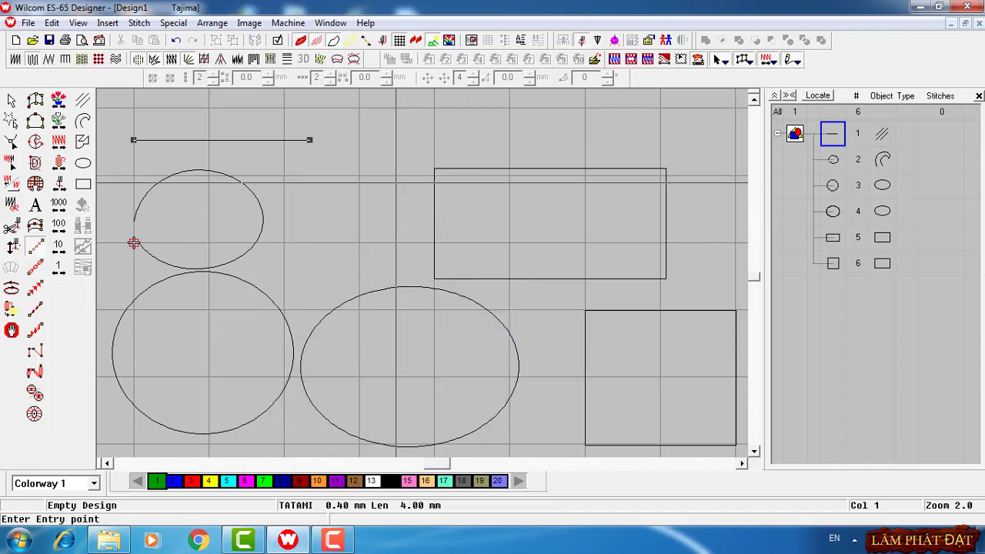
left_click(310, 140)
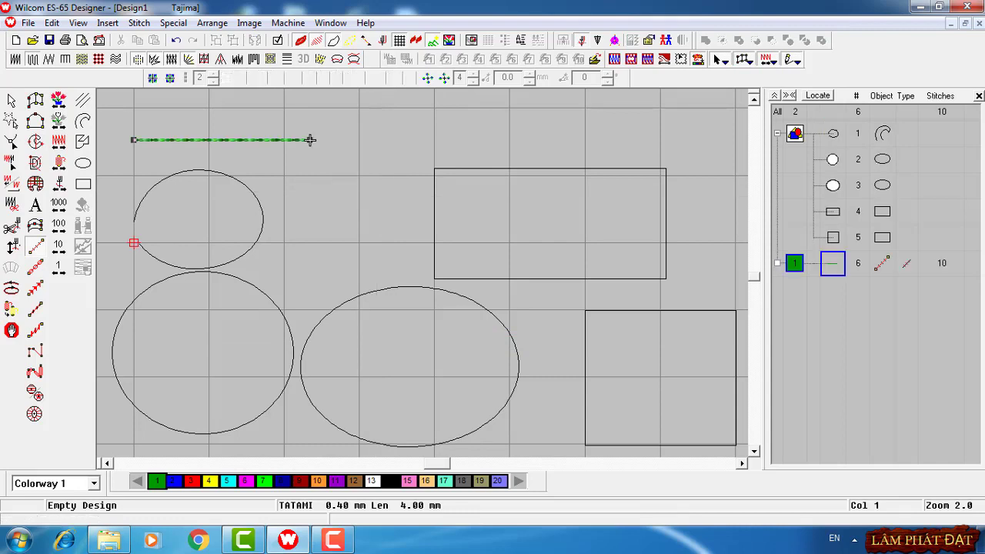
Step: Convert the rounded curve below the line into a Complex Fill object with tatami stitches, ending at its right edge
left_click(110, 463)
key("z")
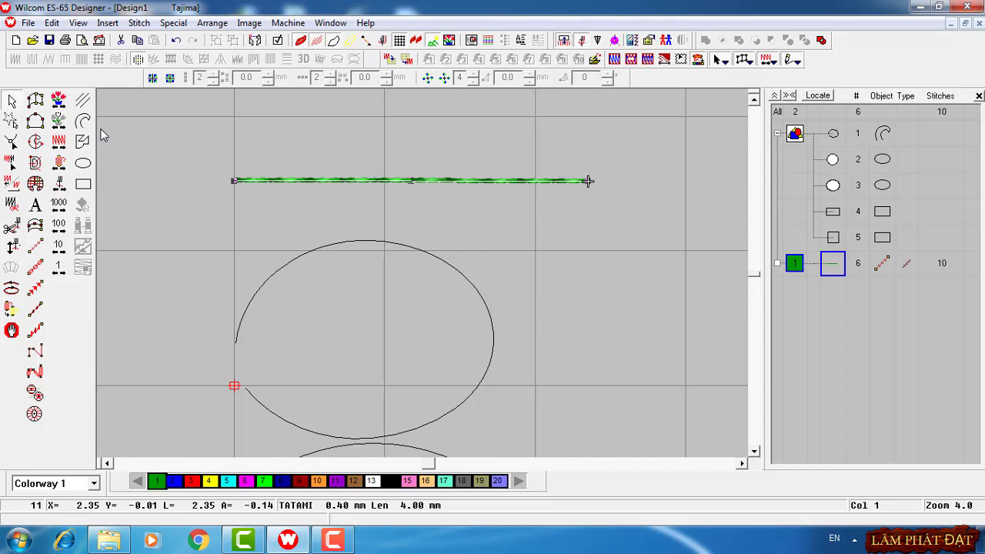
left_click(393, 249)
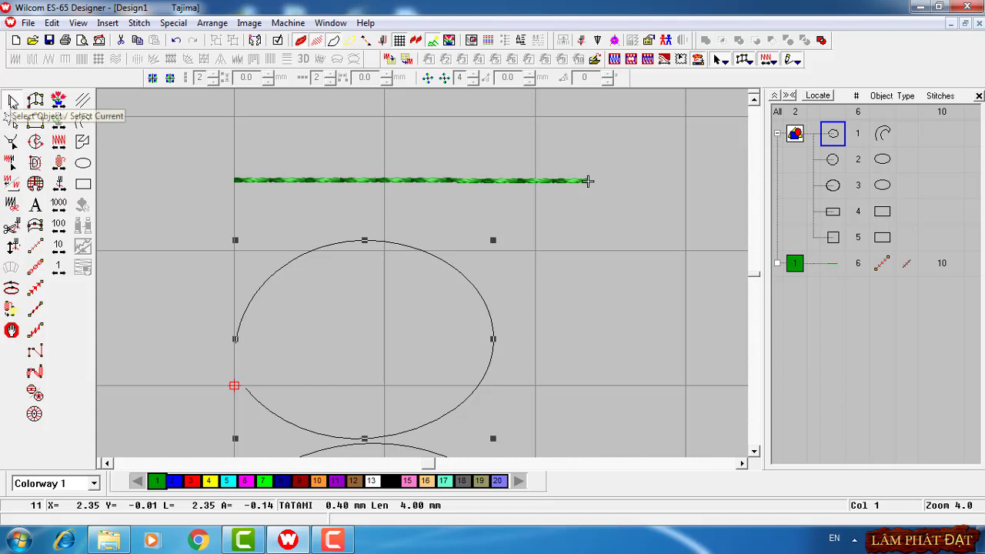
right_click(402, 240)
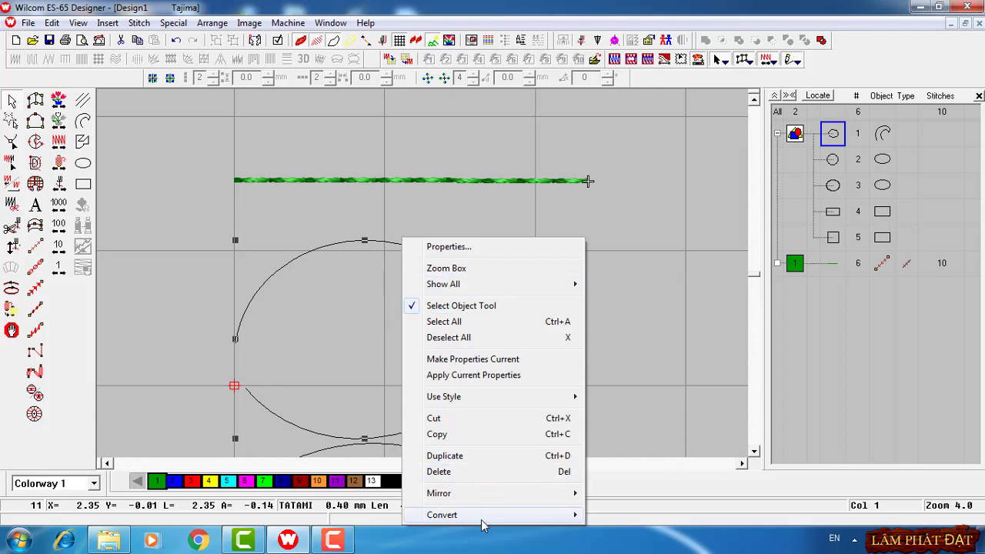
mouse_move(483, 518)
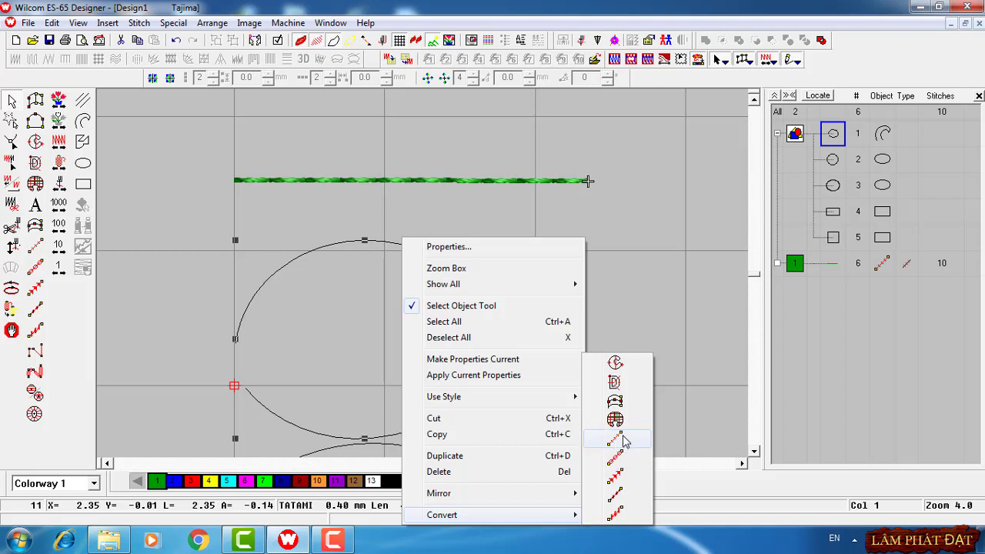
left_click(616, 365)
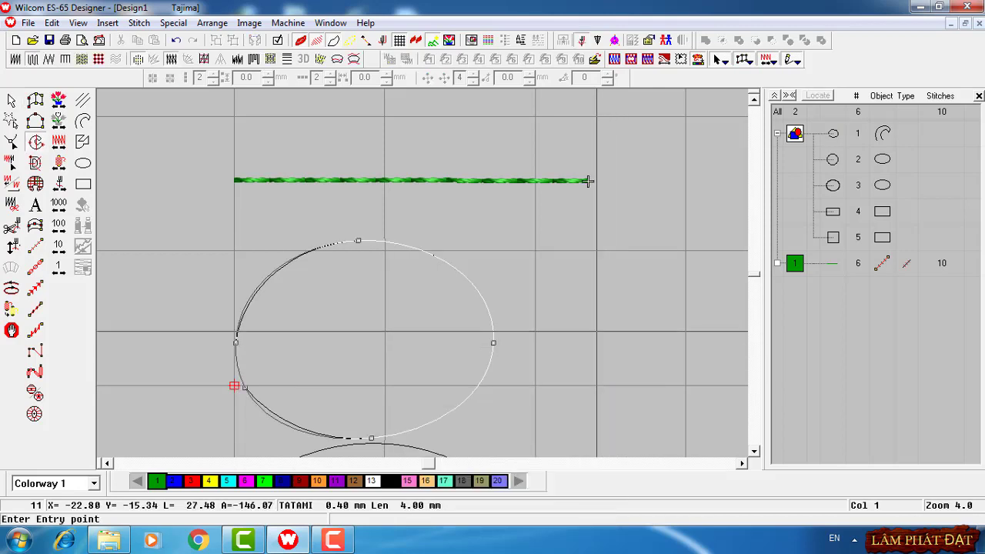
left_click(587, 181)
left_click(497, 339)
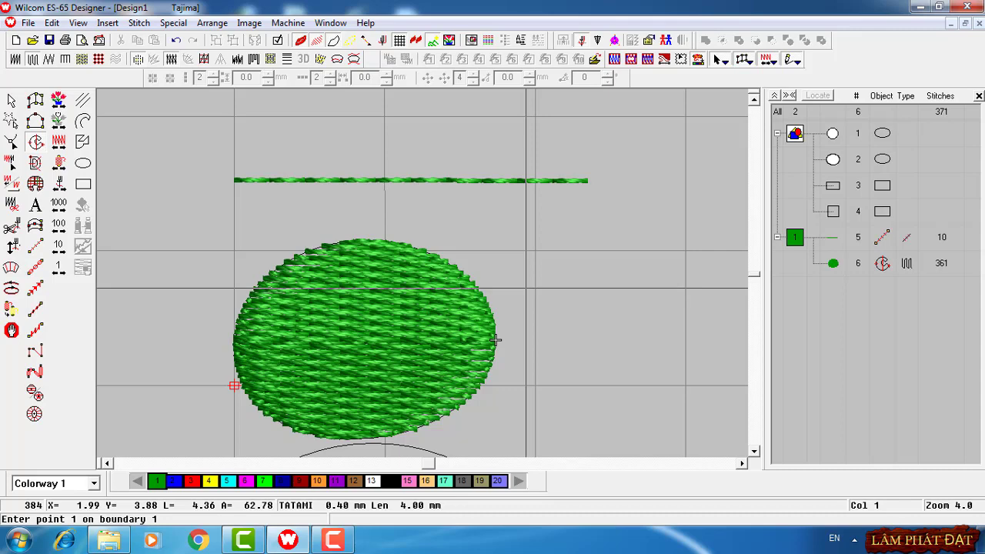
Step: Convert the circle outline into a narrow, constant-width column of tatami stitches, setting its width with two points across the right edge
scroll(526, 289, "down", 3)
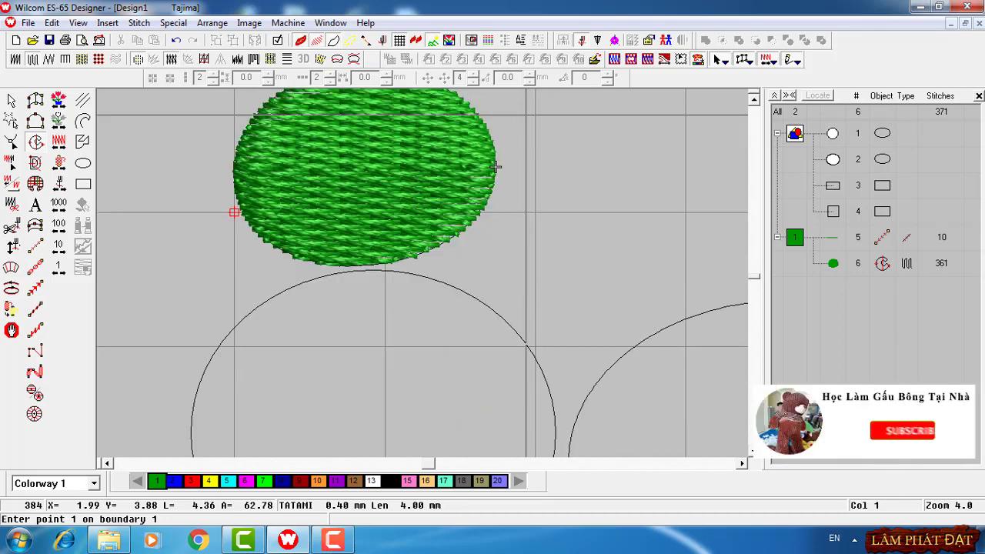
scroll(527, 115, "up", 2)
scroll(455, 185, "down", 4)
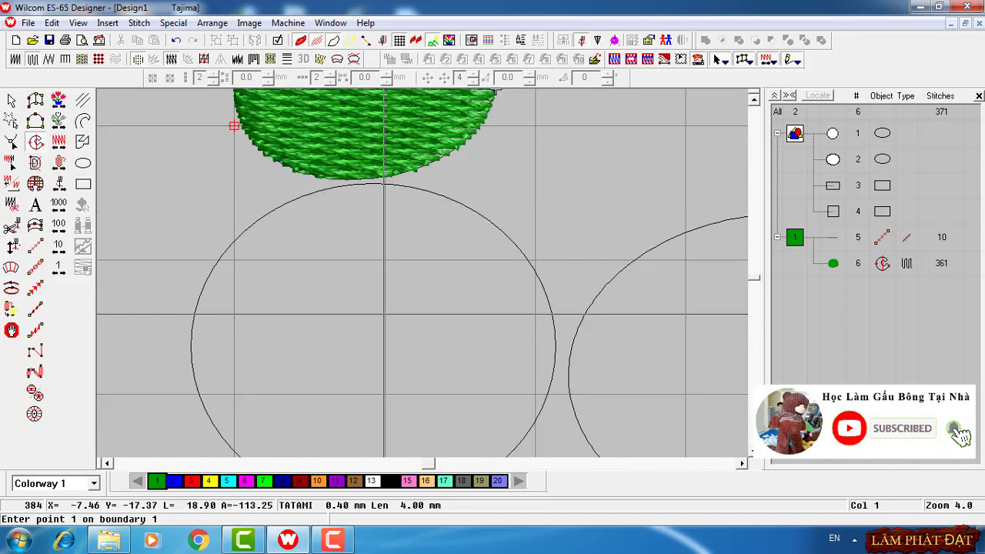
scroll(459, 177, "down", 1)
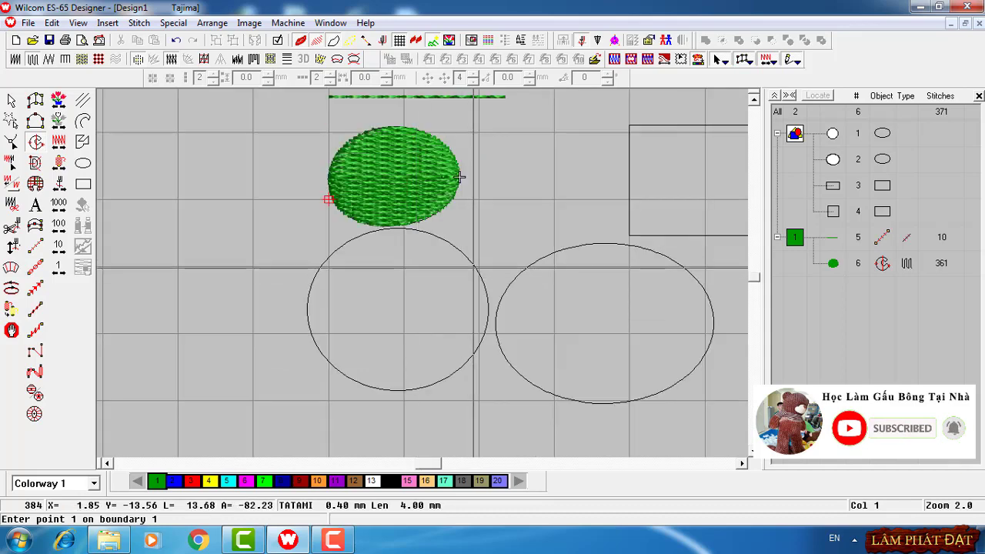
left_click(11, 101)
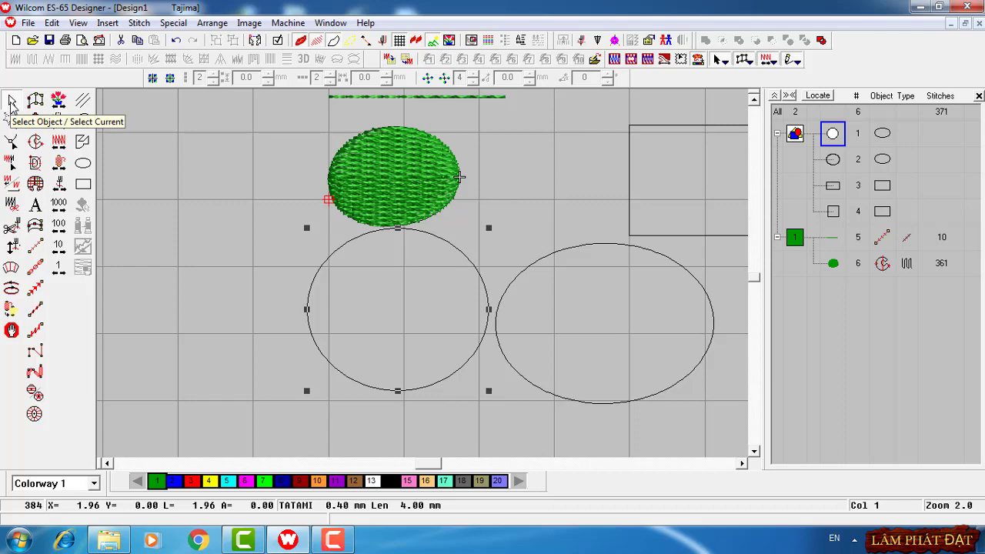
right_click(416, 395)
mouse_move(446, 382)
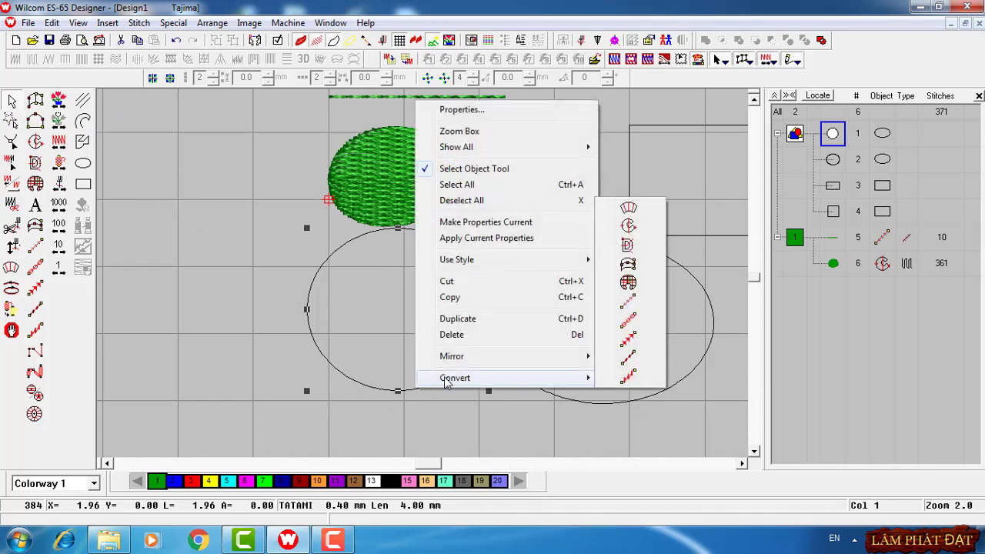
left_click(629, 265)
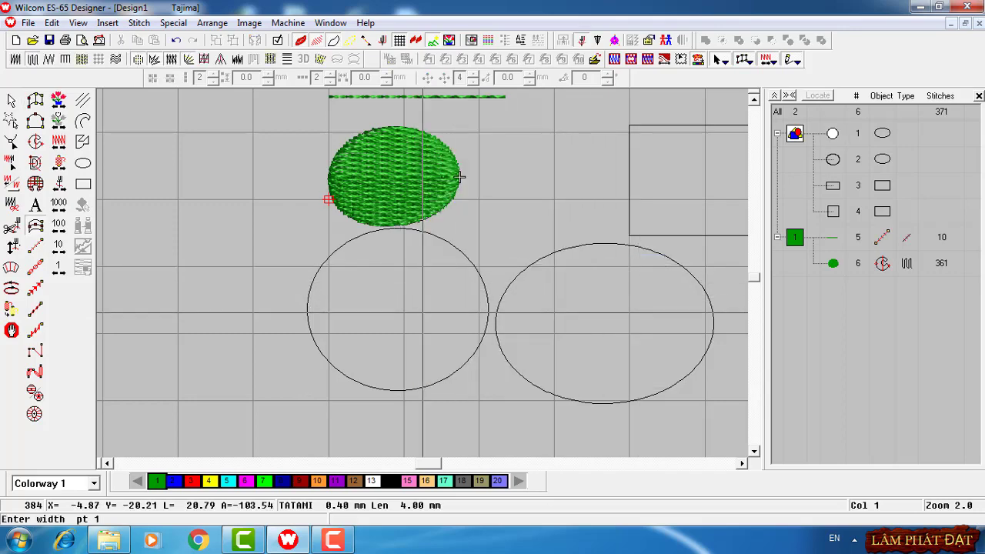
left_click(475, 310)
left_click(501, 309)
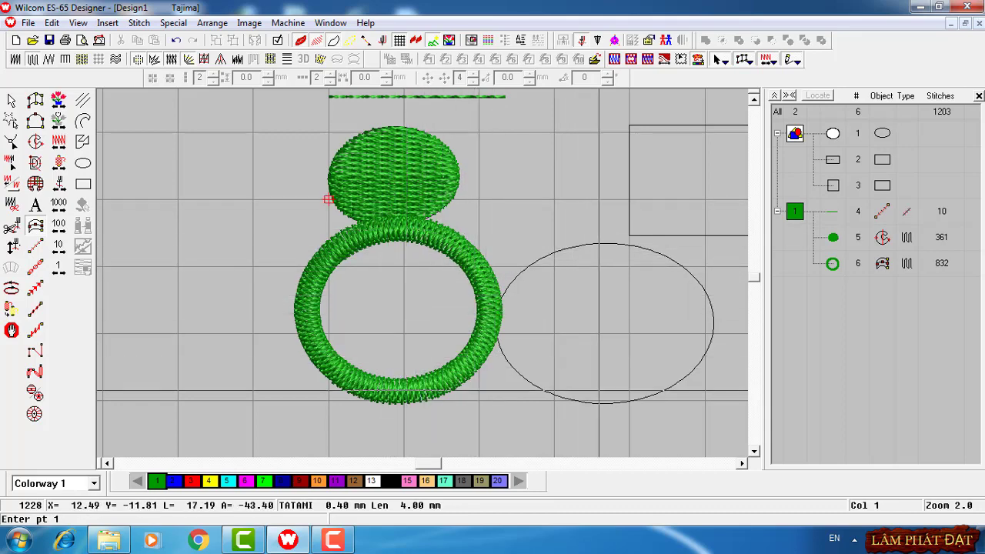
Step: Convert the oval outline into a tatami-stitched column border of the same width as the circle's
left_click(11, 102)
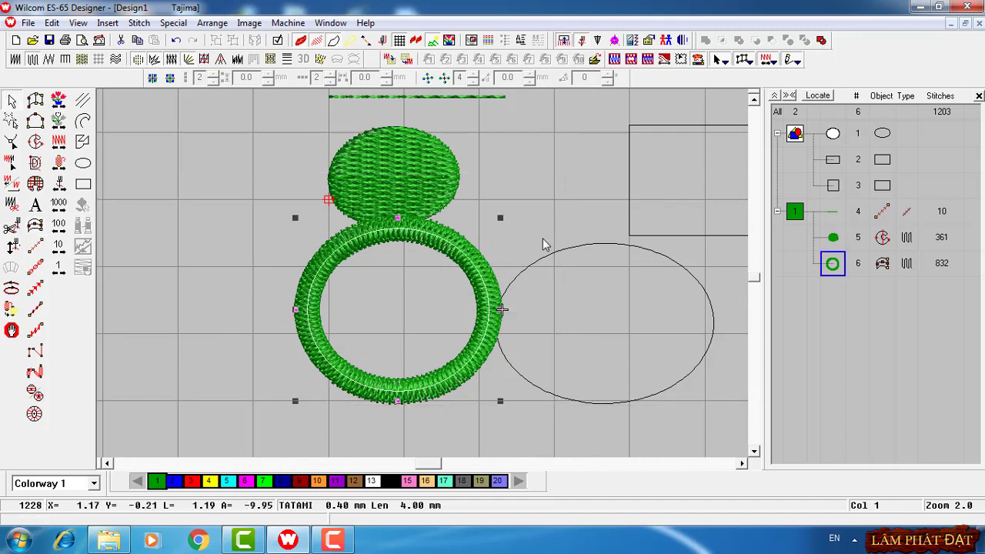
left_click(602, 248)
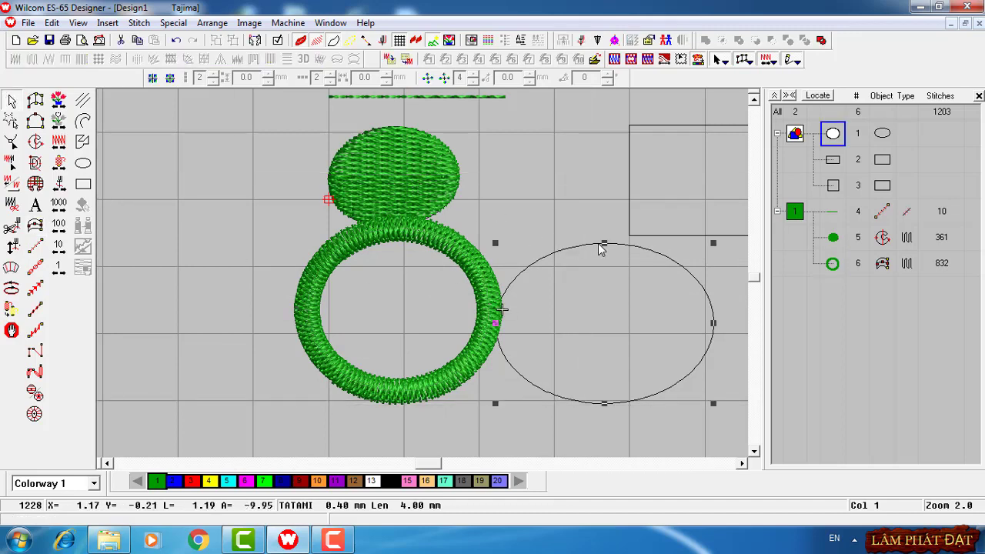
right_click(645, 400)
mouse_move(655, 385)
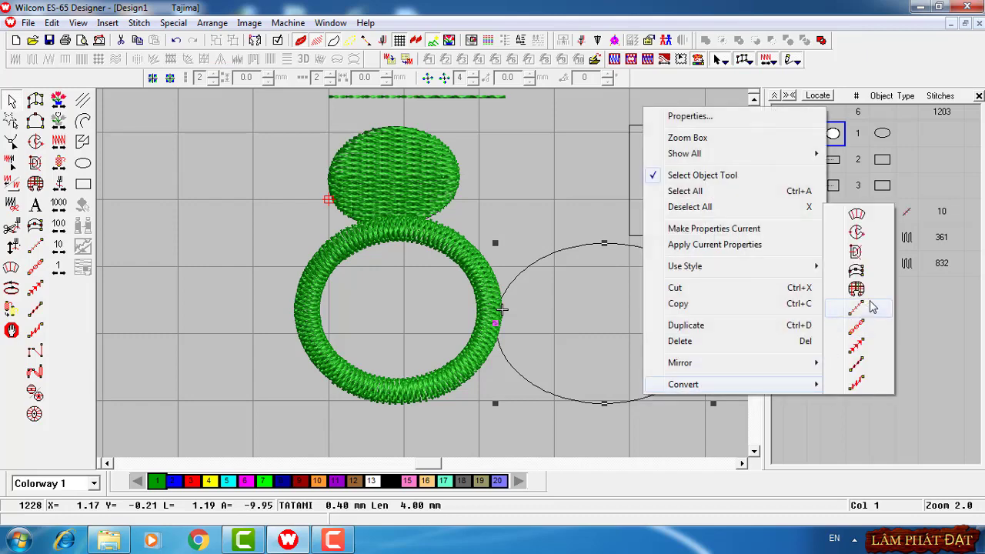
left_click(870, 271)
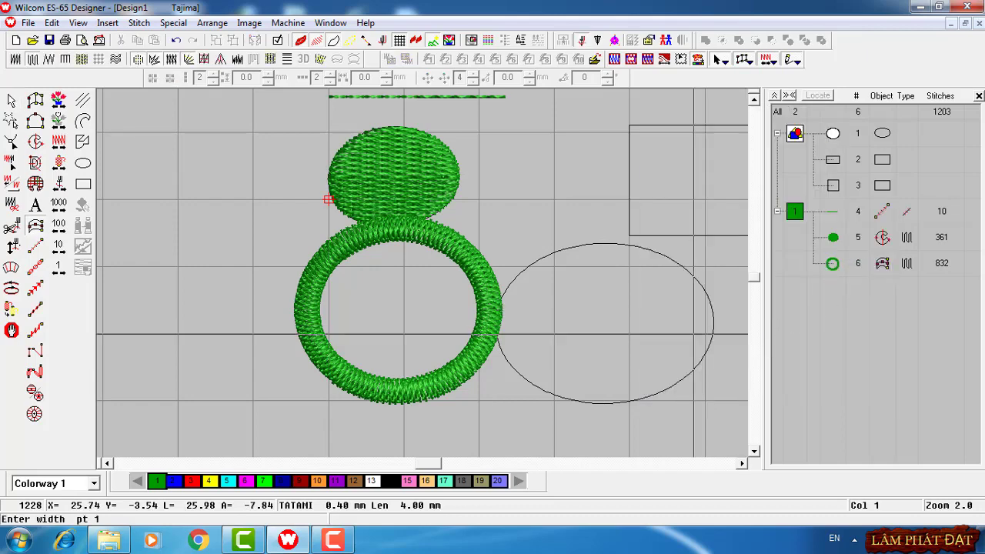
left_click(501, 309)
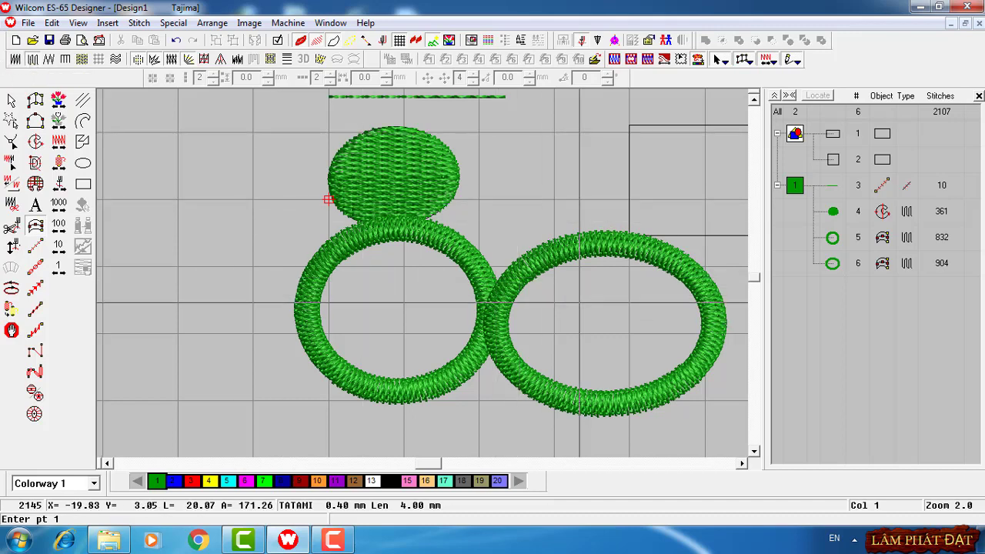
Step: Change the oval border's stitch type from tatami to satin
left_click(13, 101)
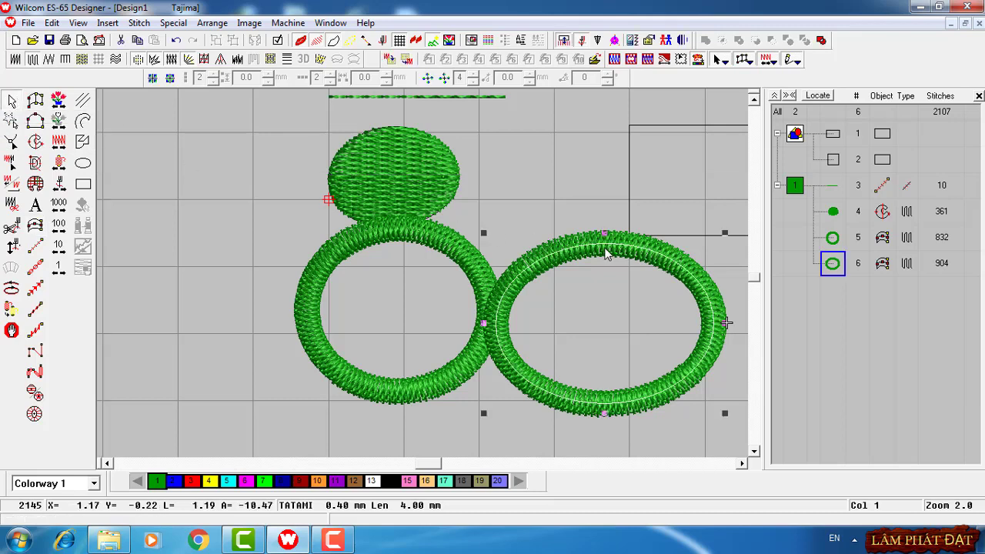
left_click(472, 258)
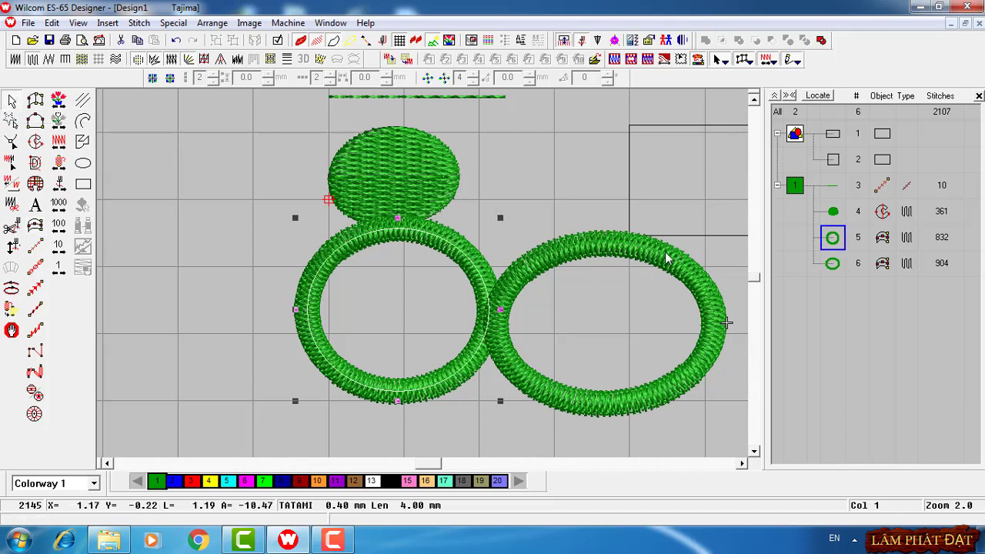
left_click(667, 258)
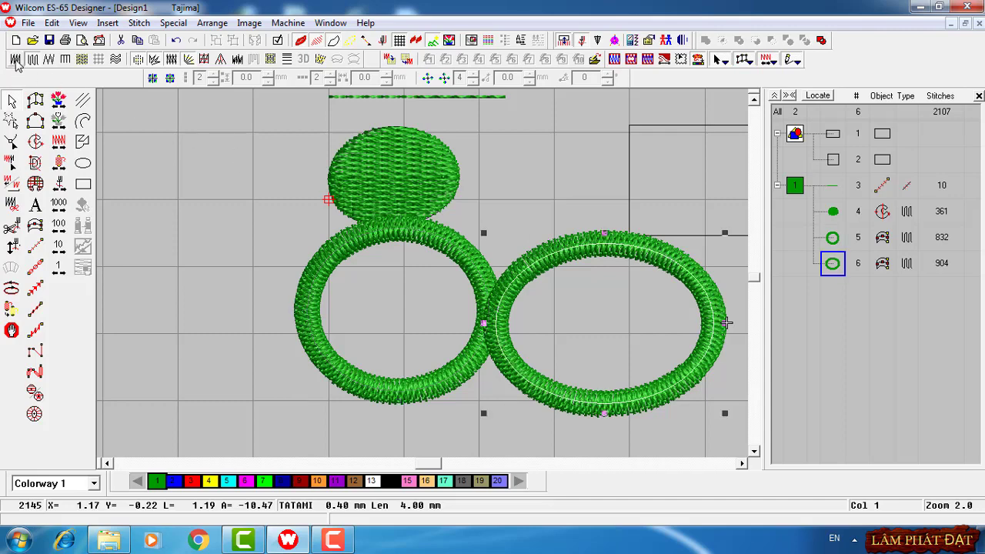
left_click(15, 59)
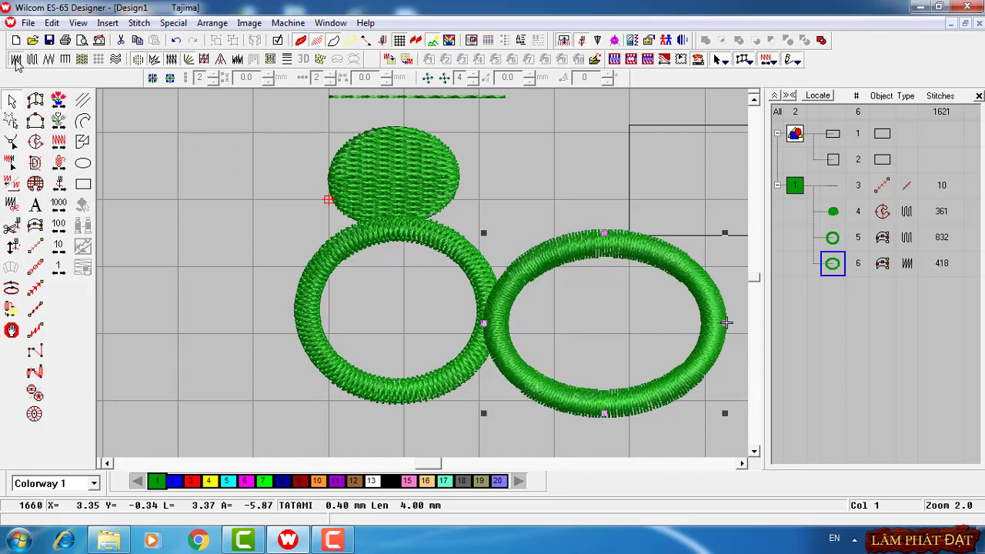
Step: Convert the rectangle above the square into a thick run-type outline stitch, with its entry point at the upper-left corner
left_click(740, 463)
left_click(740, 463)
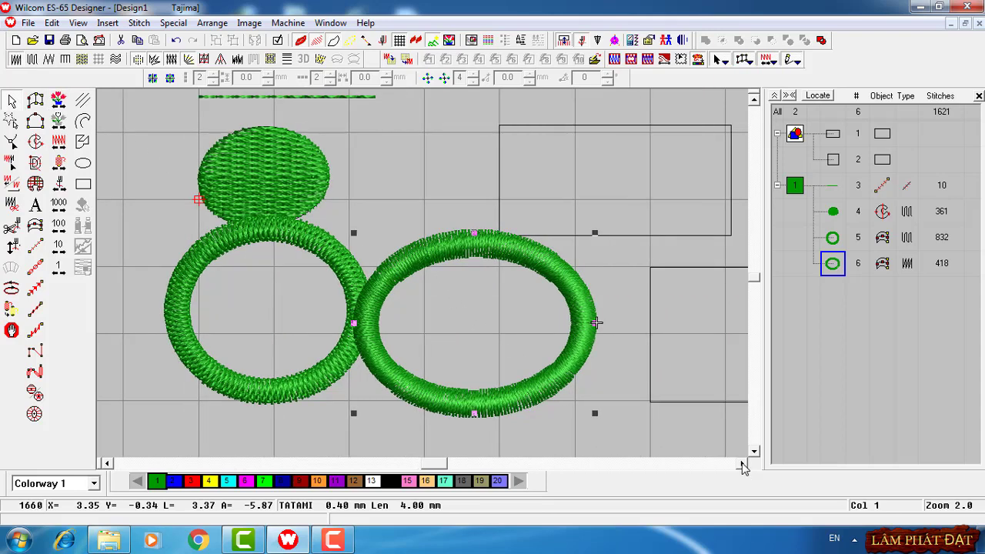
left_click(740, 462)
left_click(740, 463)
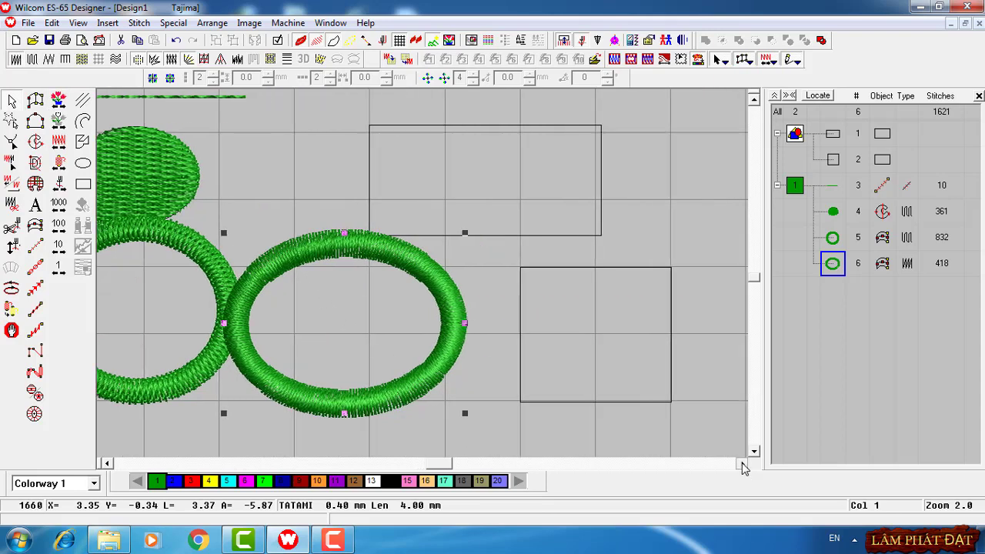
left_click(106, 463)
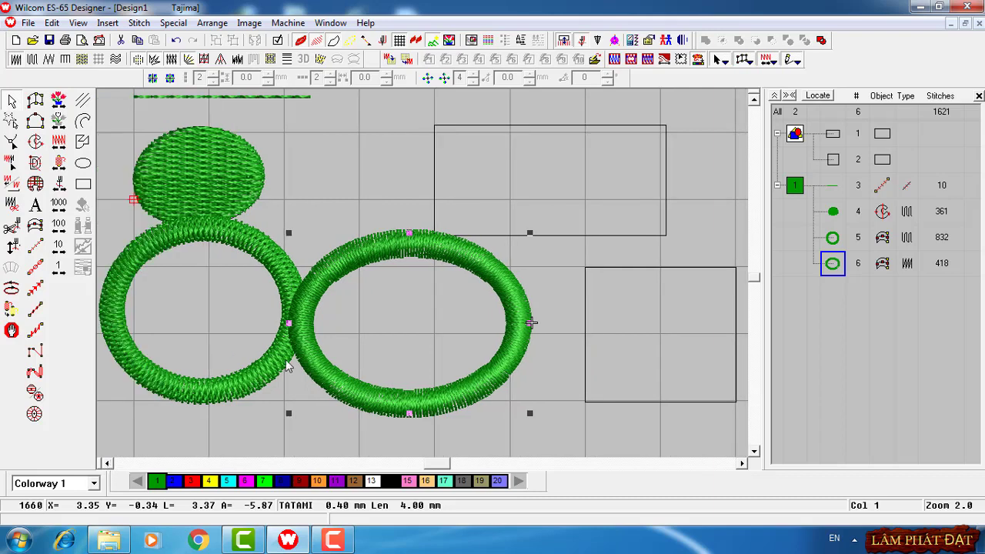
left_click(582, 122)
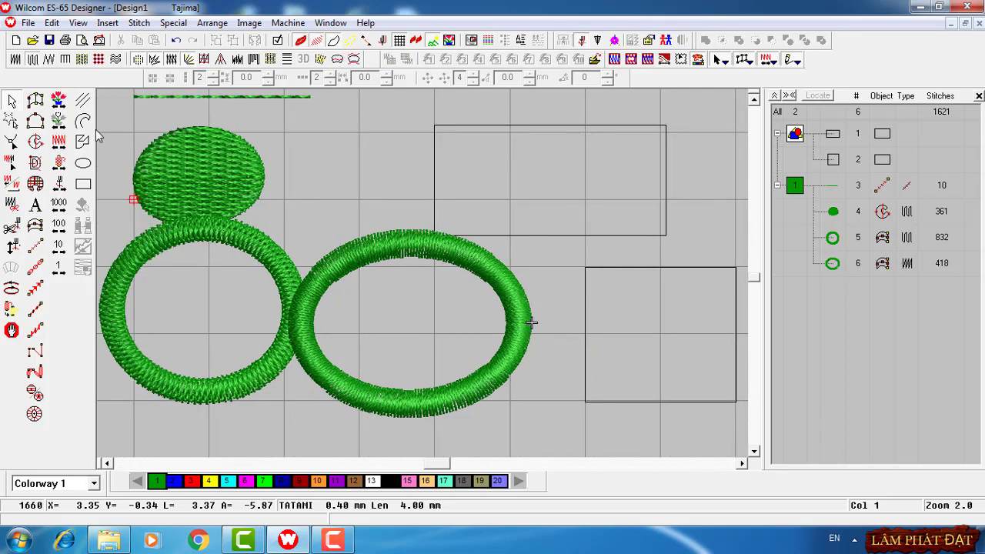
left_click(627, 125)
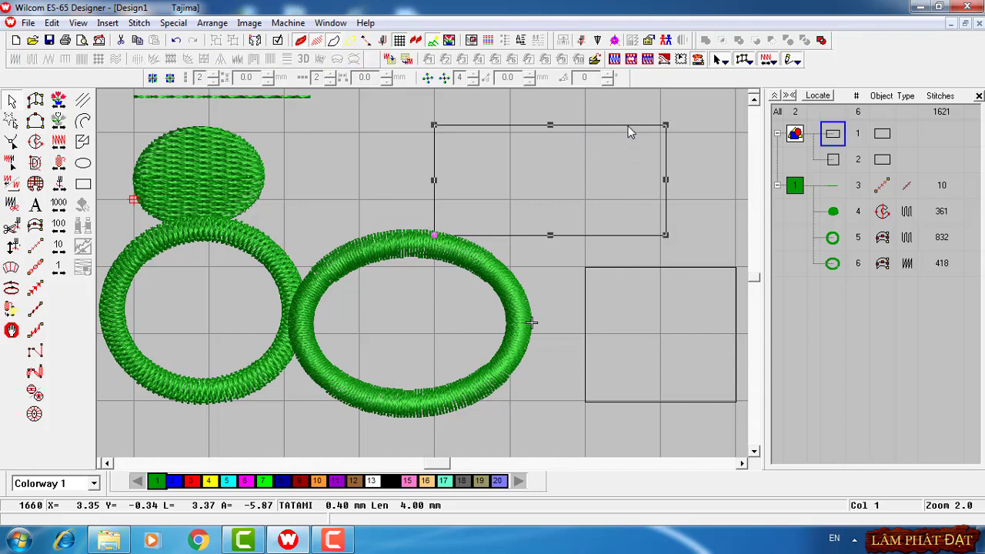
right_click(613, 125)
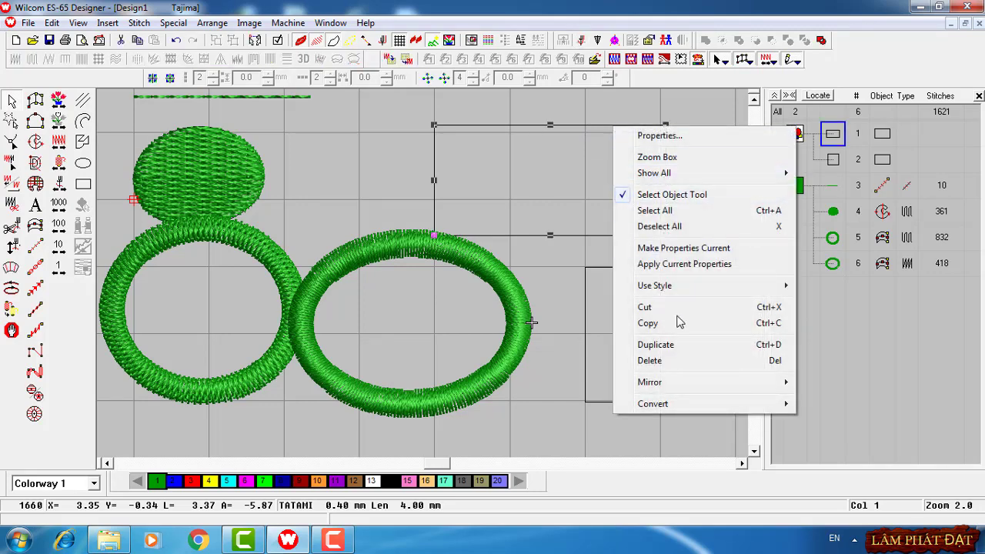
mouse_move(687, 404)
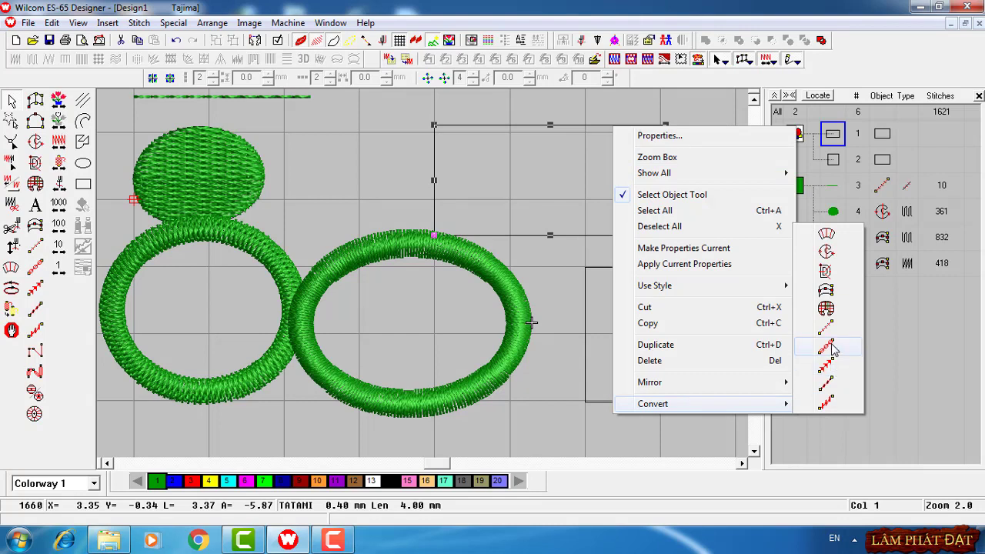
left_click(830, 385)
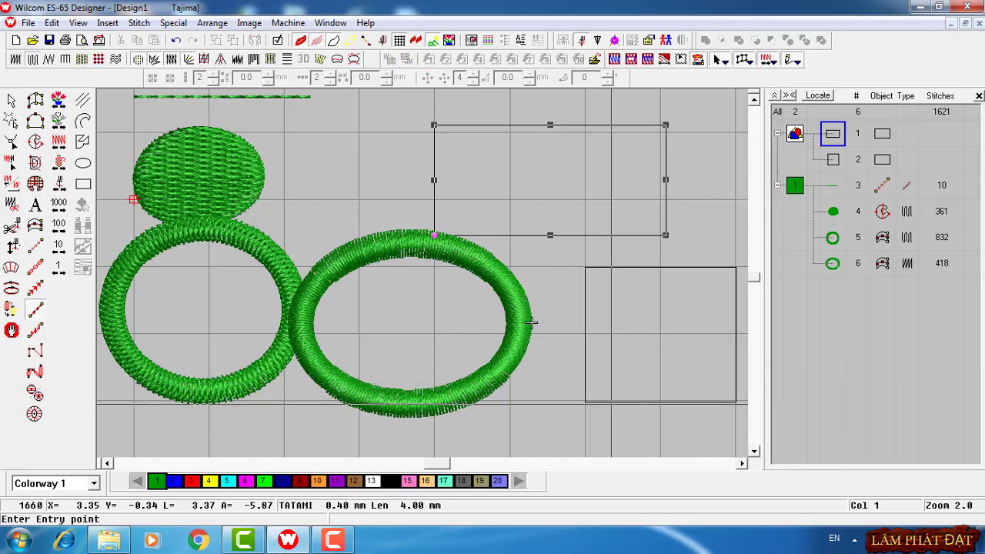
left_click(434, 125)
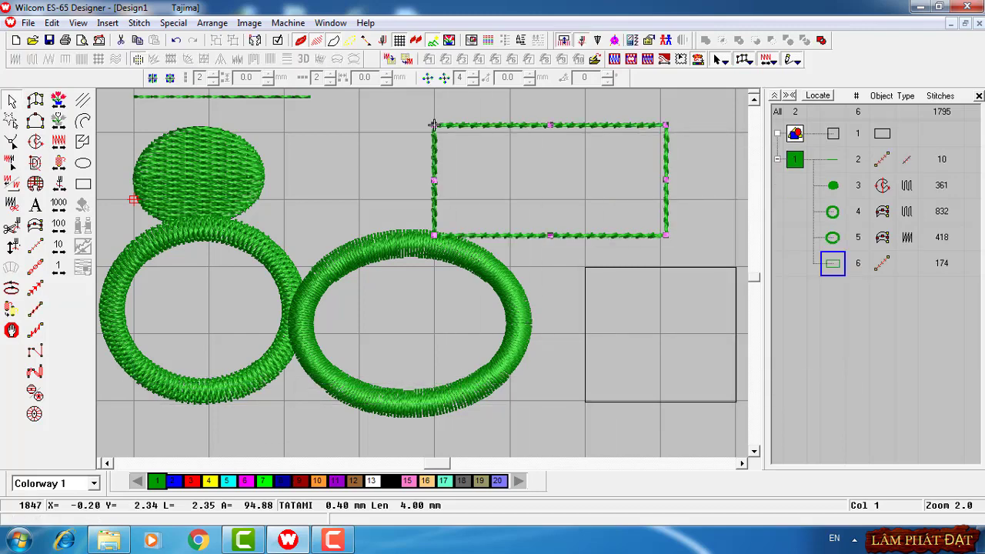
Step: Convert the square outline into a stem-stitch border of slanted stitches, with its entry point at the upper-left corner
left_click(742, 463)
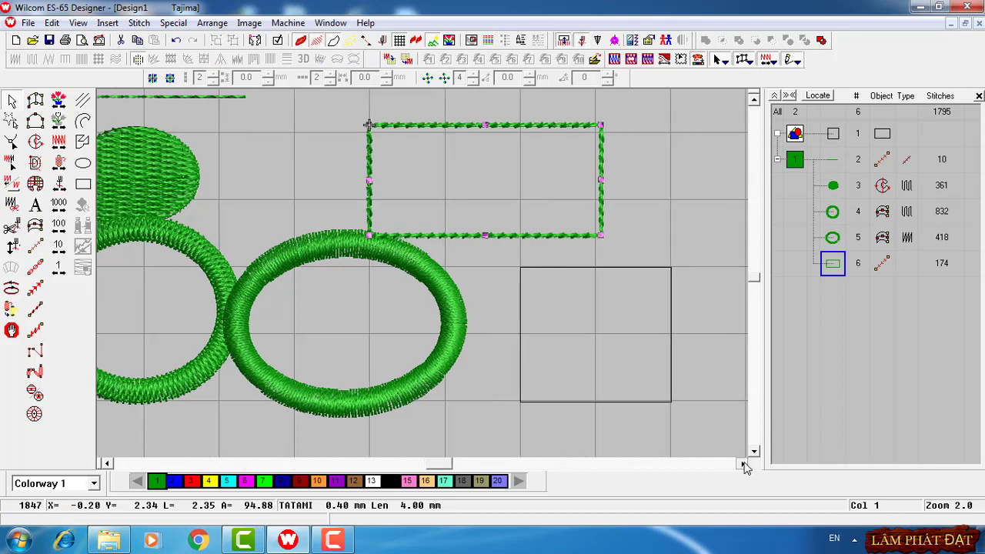
left_click(628, 268)
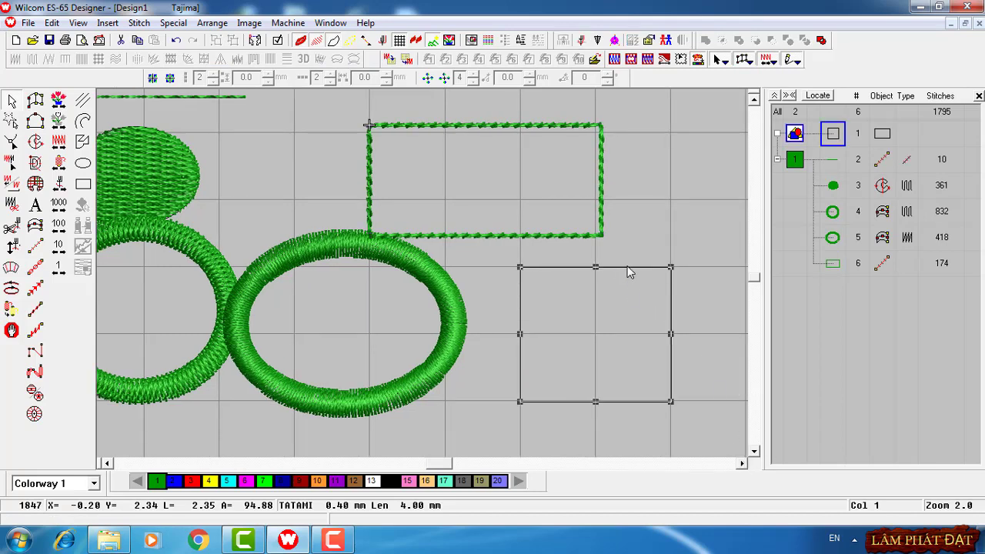
right_click(631, 270)
mouse_move(671, 515)
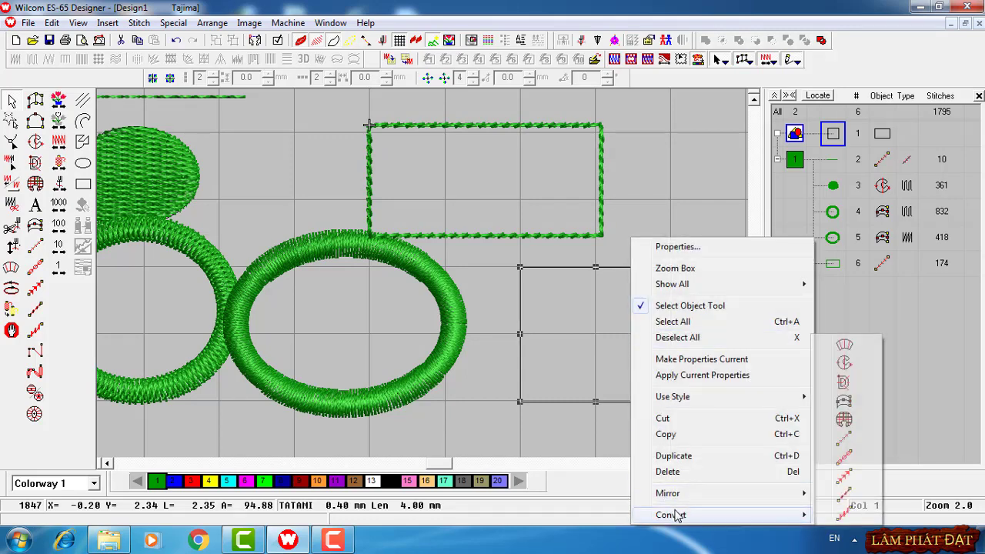
left_click(846, 512)
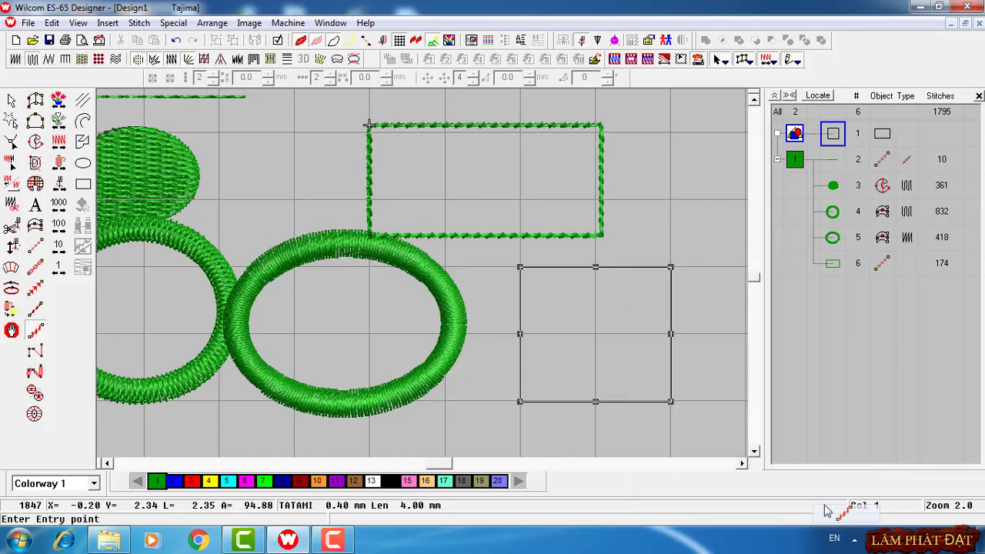
left_click(521, 267)
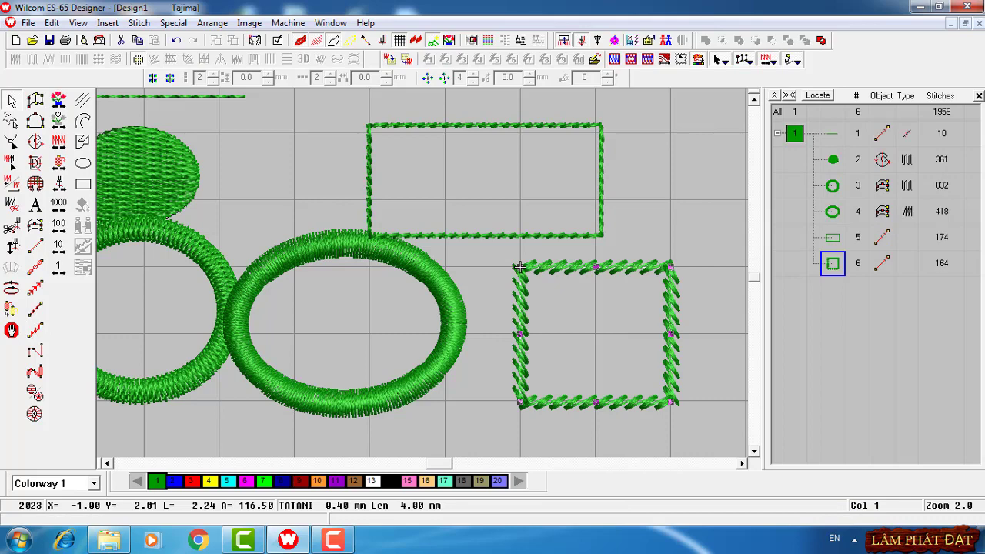
Step: Draw a closed, roughly circular outline below the stitched oval from four curve points, ending back on the starting point
key("shift+z")
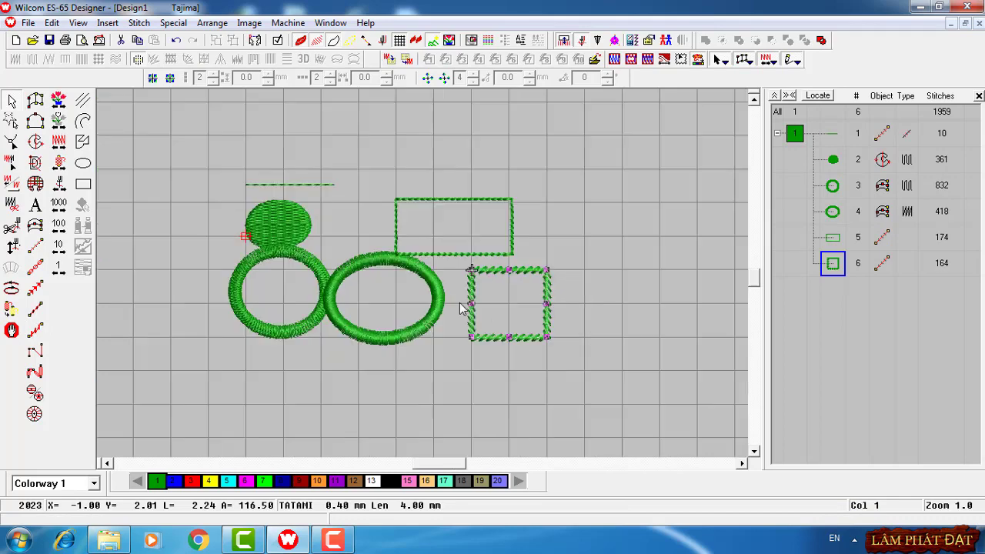
key("z")
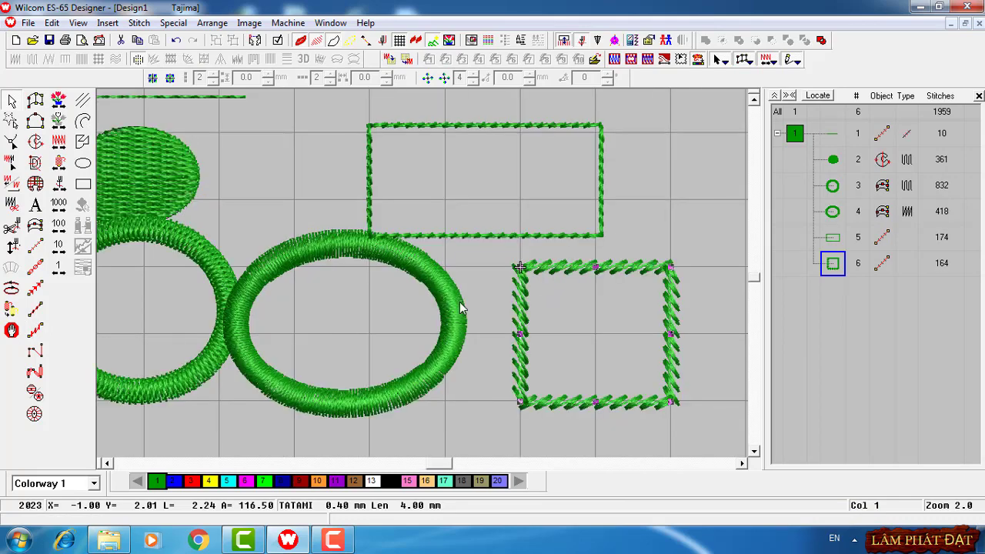
left_click(108, 463)
key("shift+z")
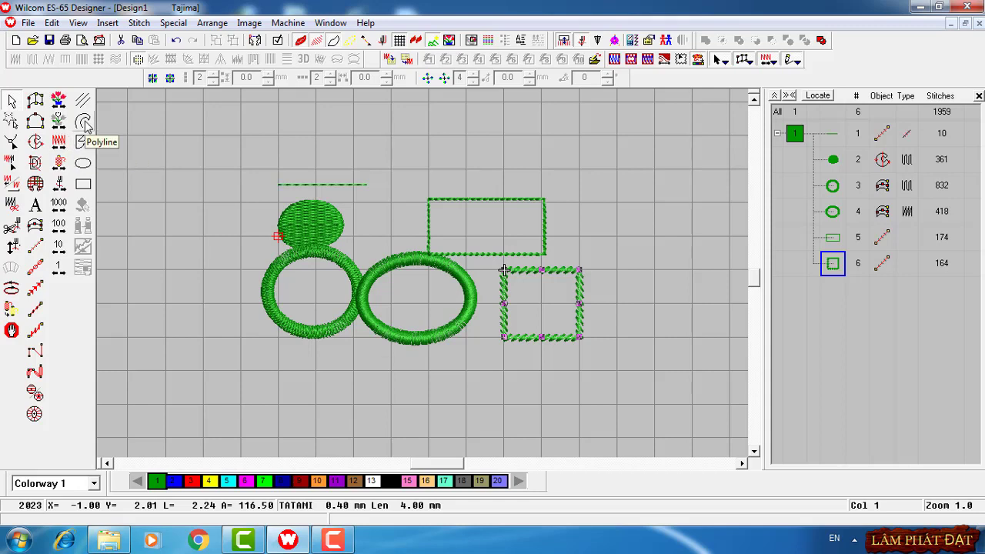
left_click(85, 143)
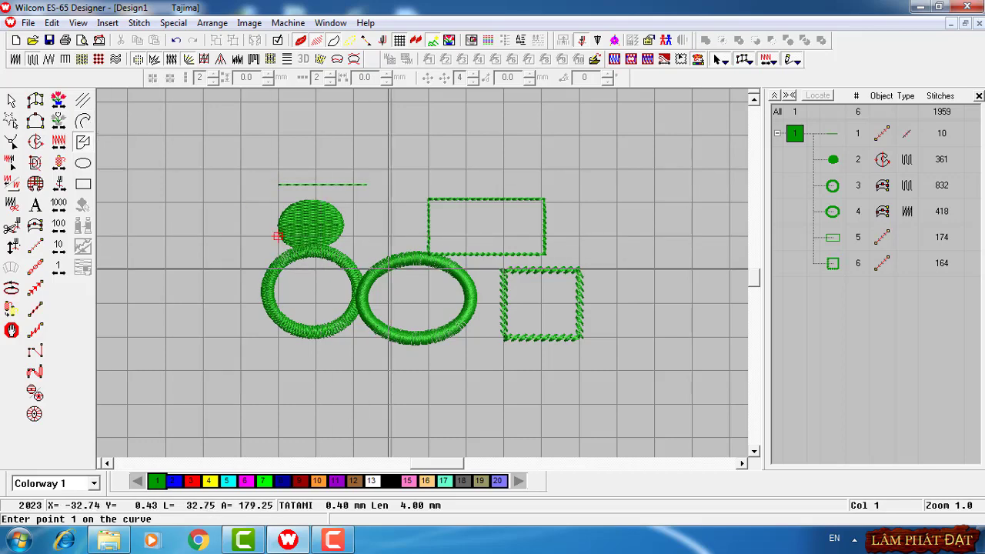
scroll(390, 270, "down", 3)
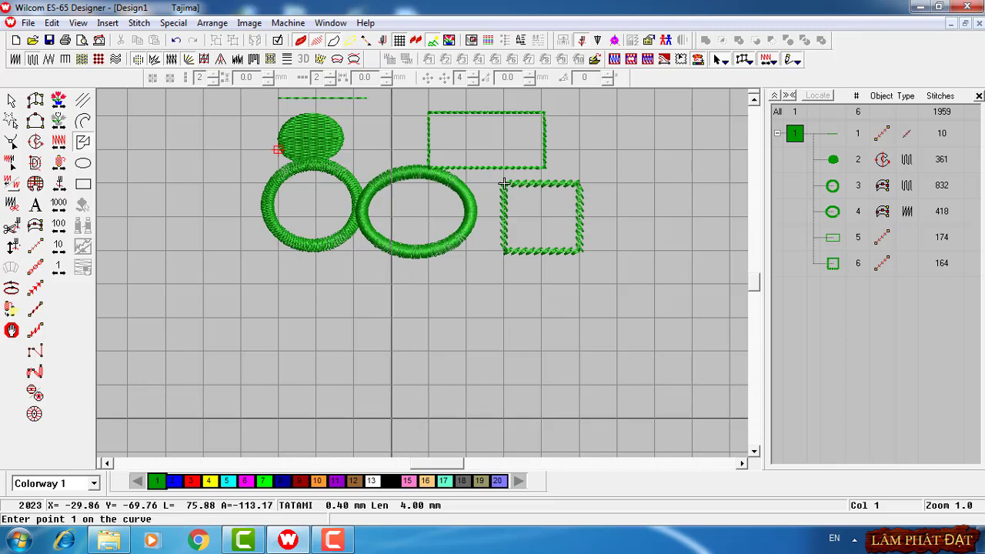
left_click(391, 417)
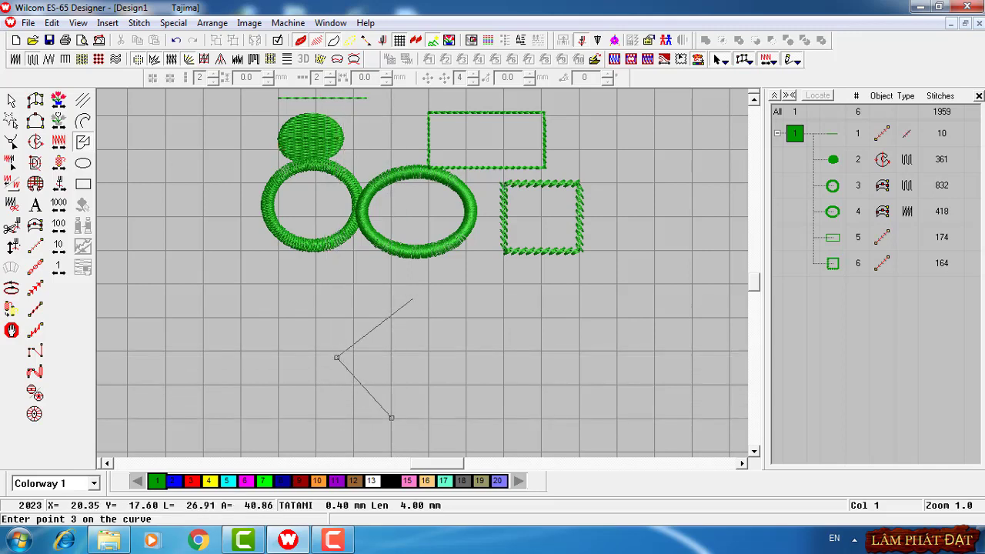
left_click(336, 358)
left_click(435, 310)
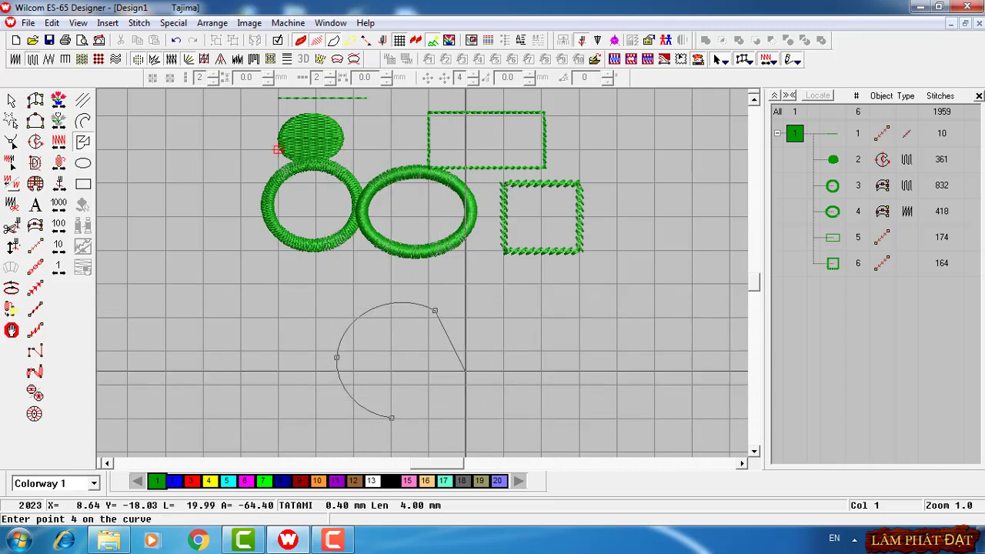
left_click(460, 384)
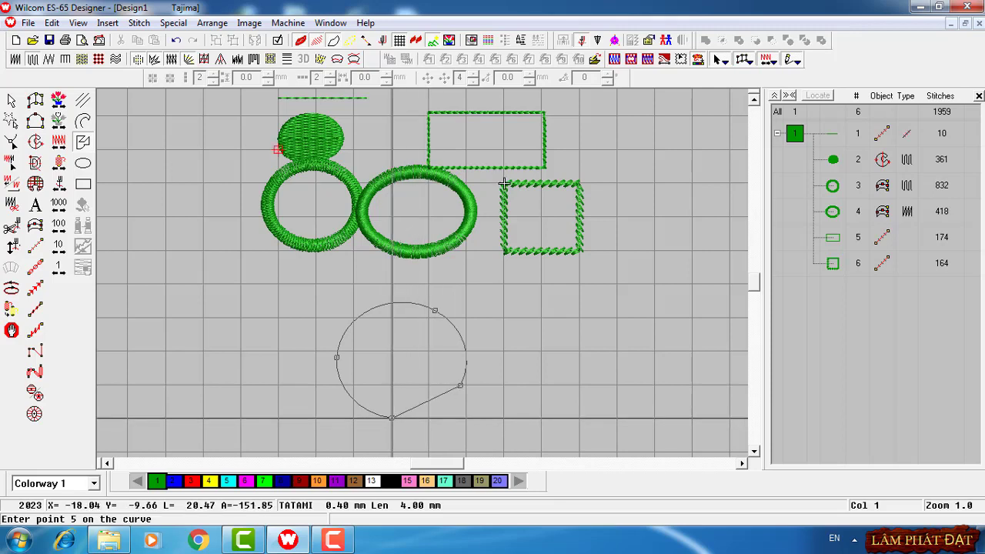
left_click(392, 418)
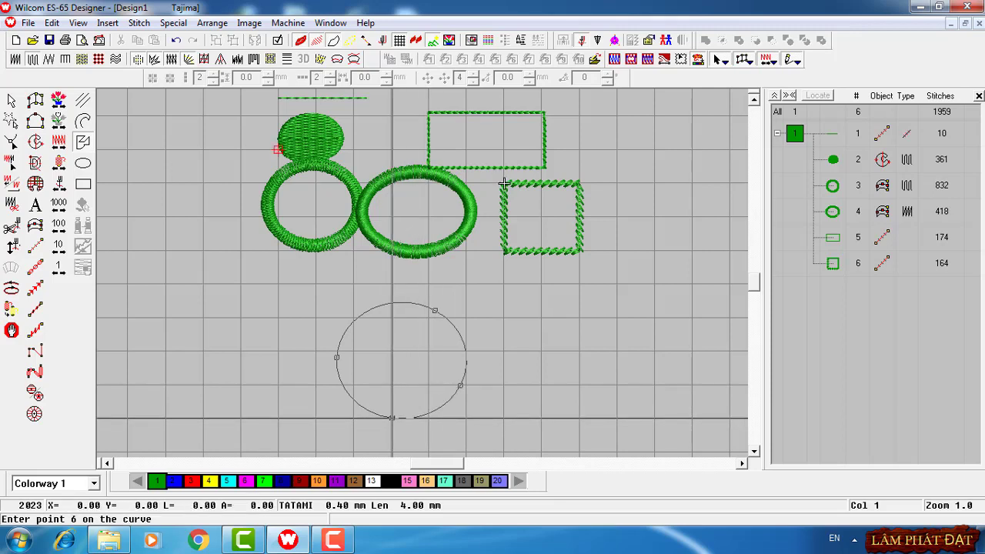
key("Return")
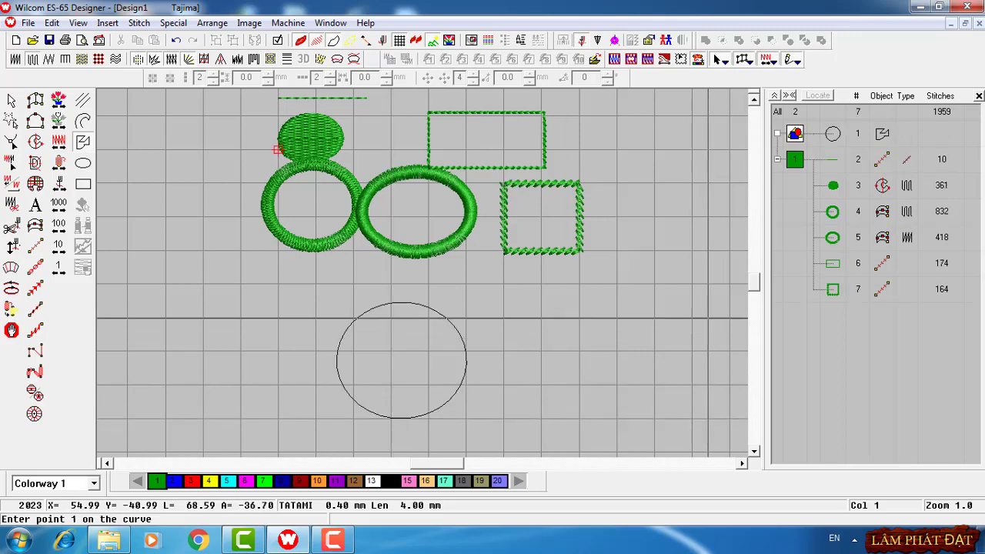
key("Escape")
Step: Convert the new round outline into a narrow, constant-width tatami column, setting its width with two points across its bottom edge
left_click(336, 360)
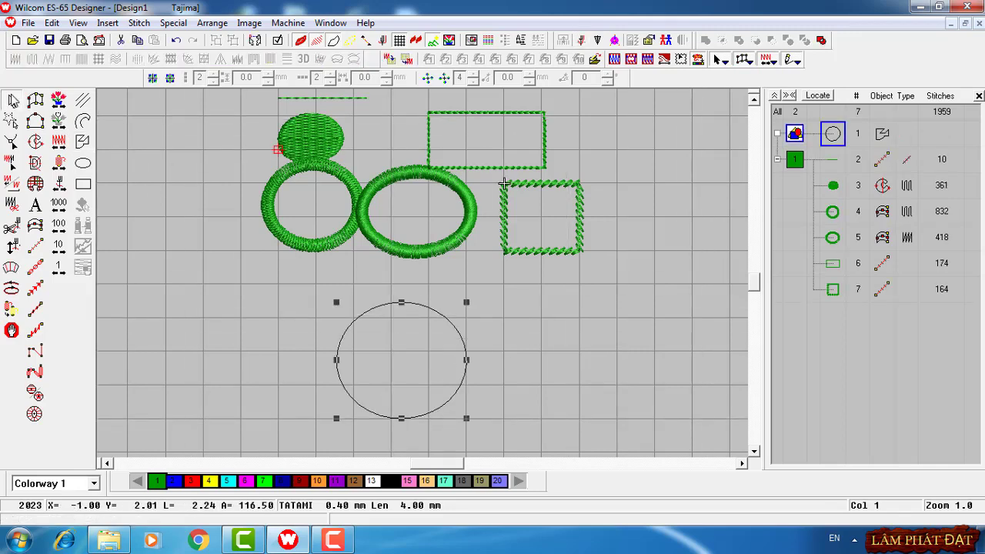
right_click(415, 415)
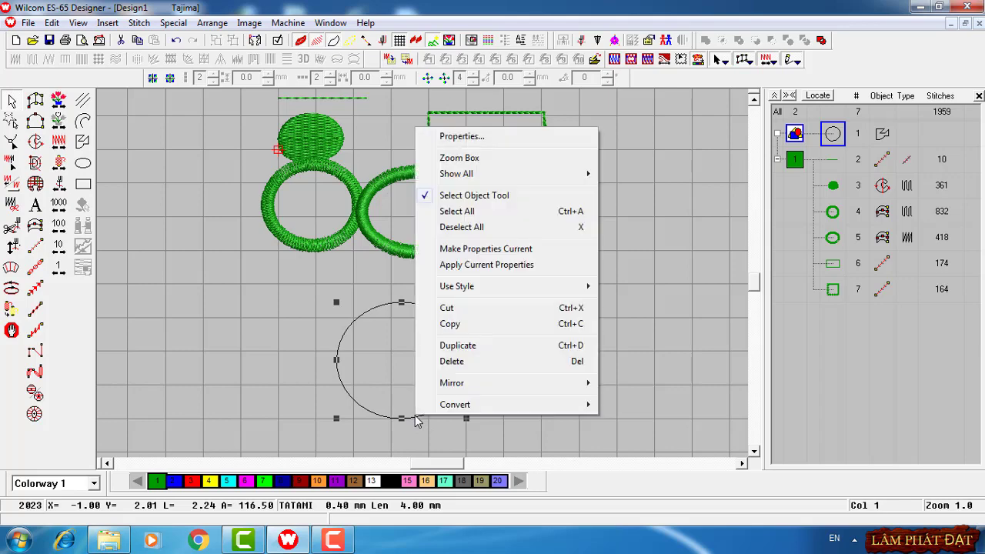
mouse_move(478, 406)
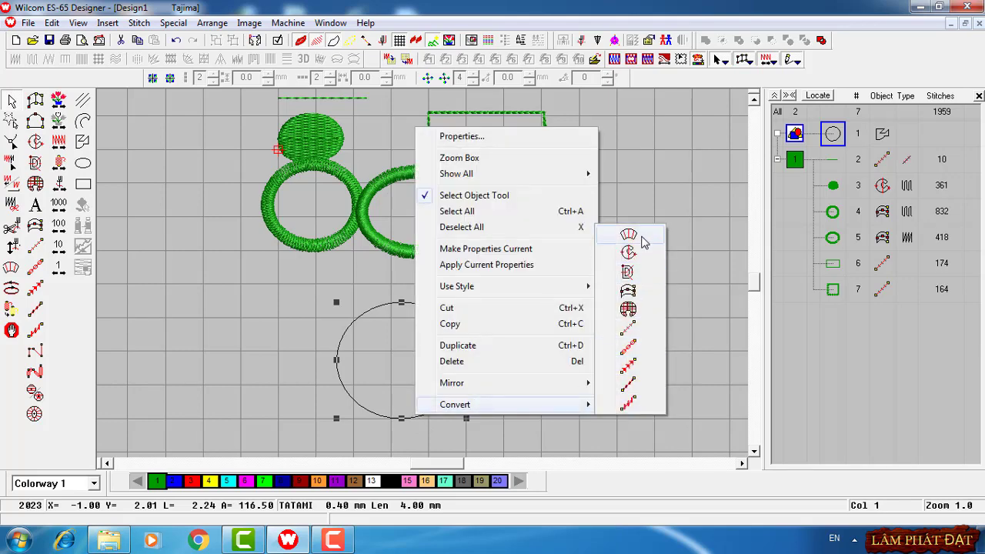
left_click(640, 293)
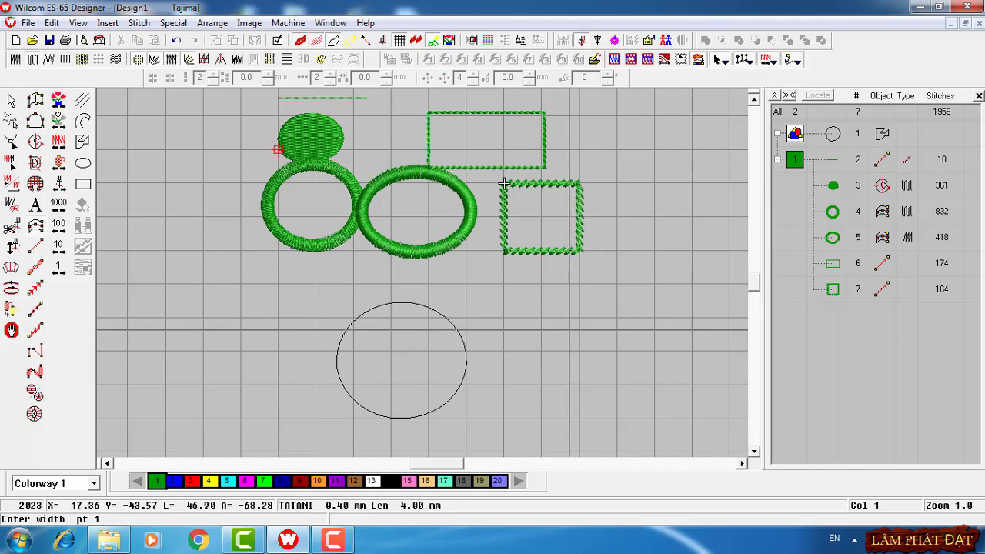
left_click(393, 412)
left_click(391, 422)
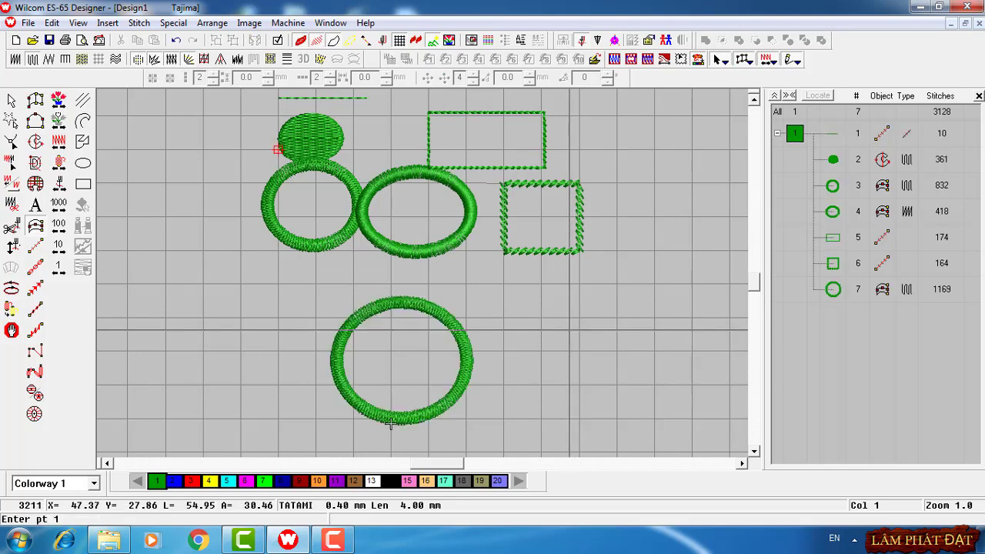
key("Escape")
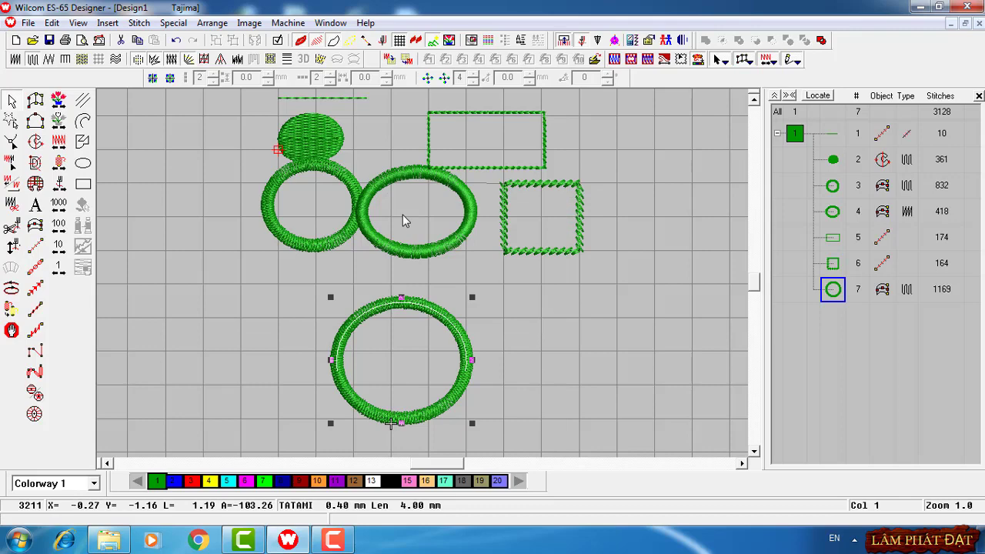